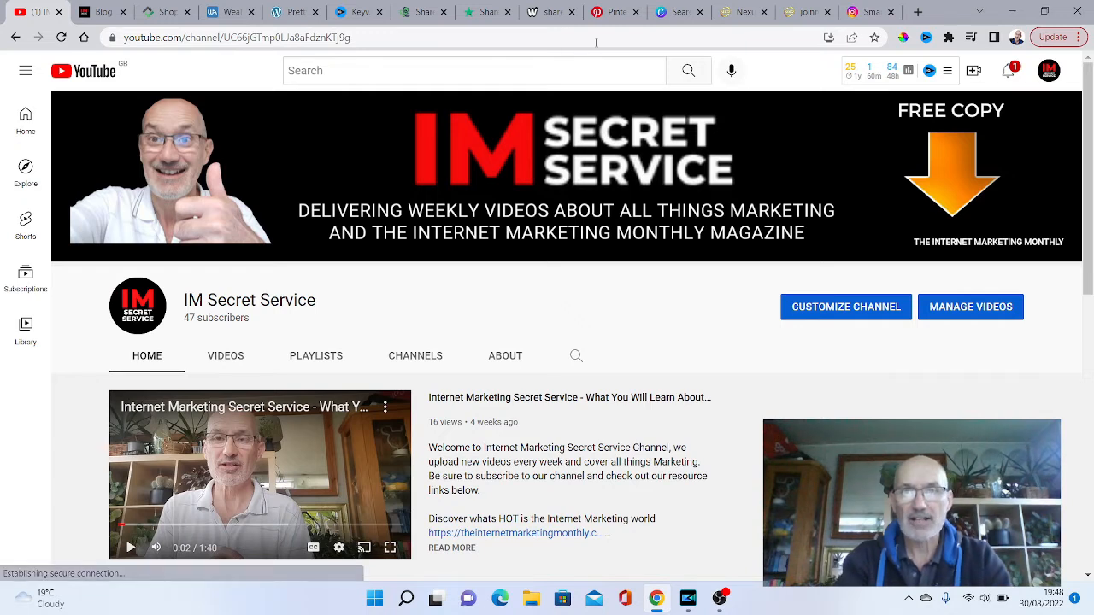
- Switch to Pinterest, look at the upload page for a new Idea Pin, and close it
click(610, 14)
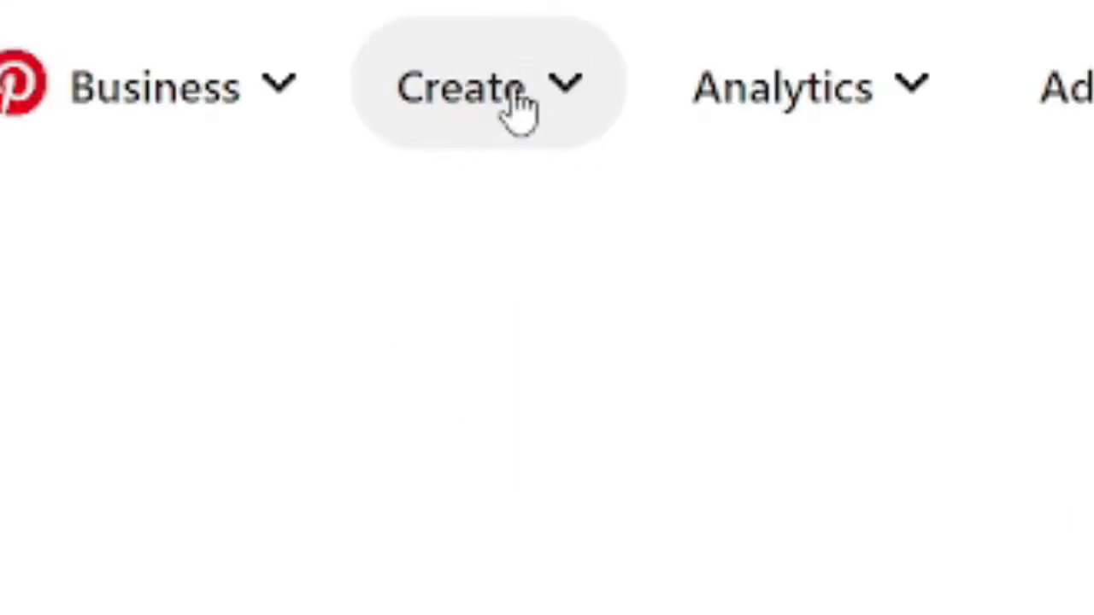
click(517, 103)
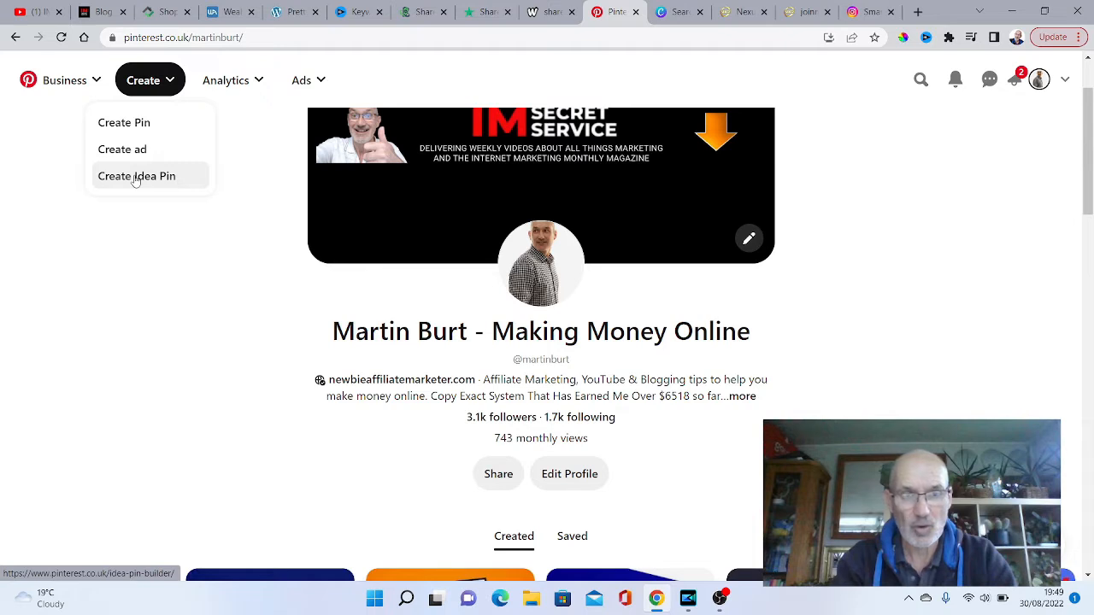
click(135, 176)
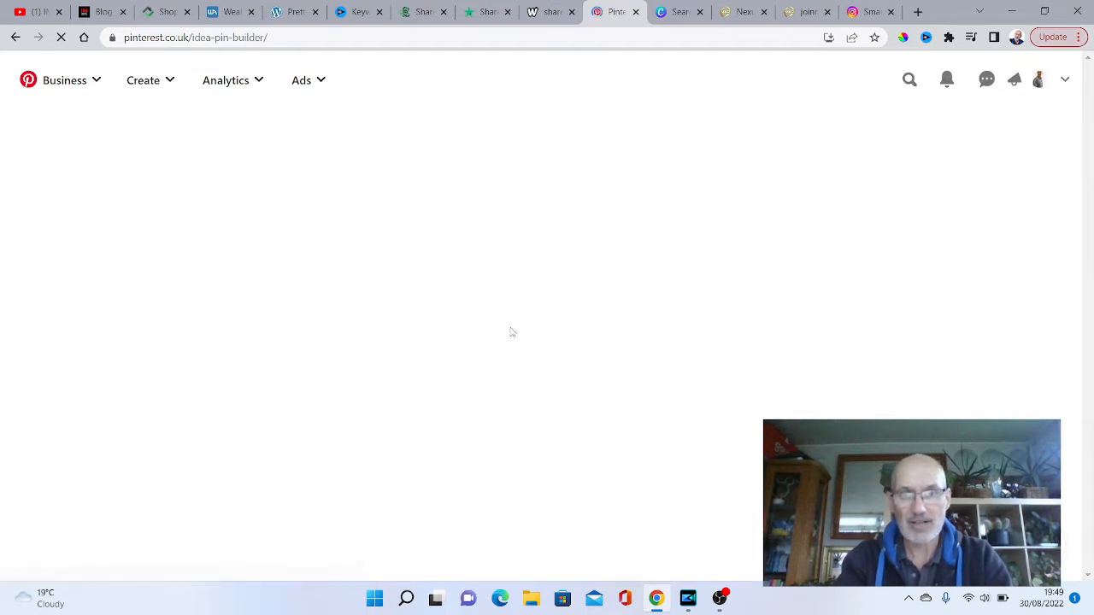
click(551, 255)
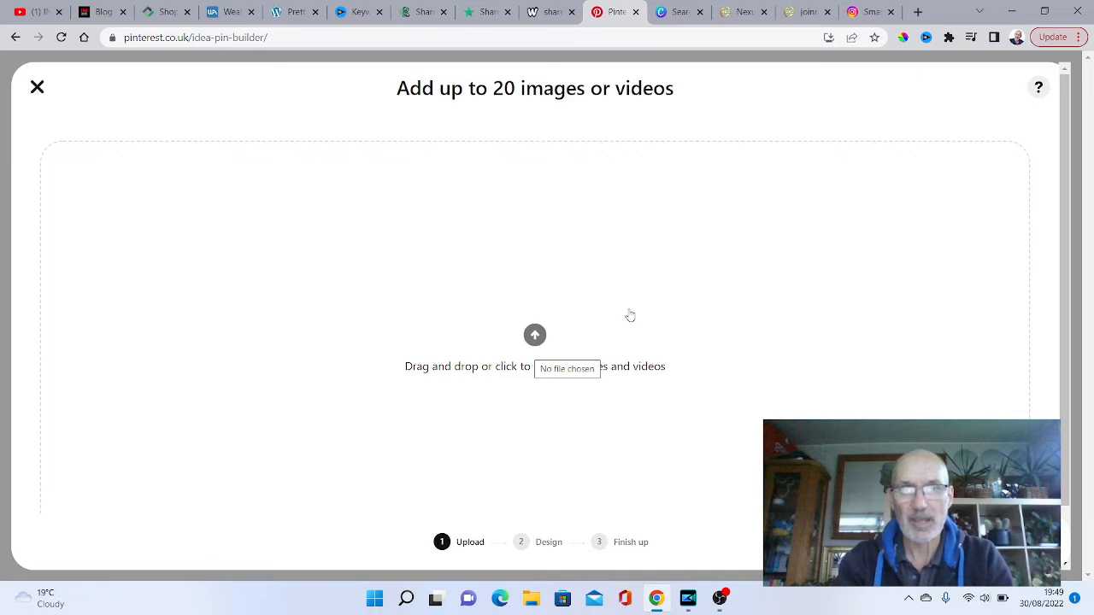
click(37, 86)
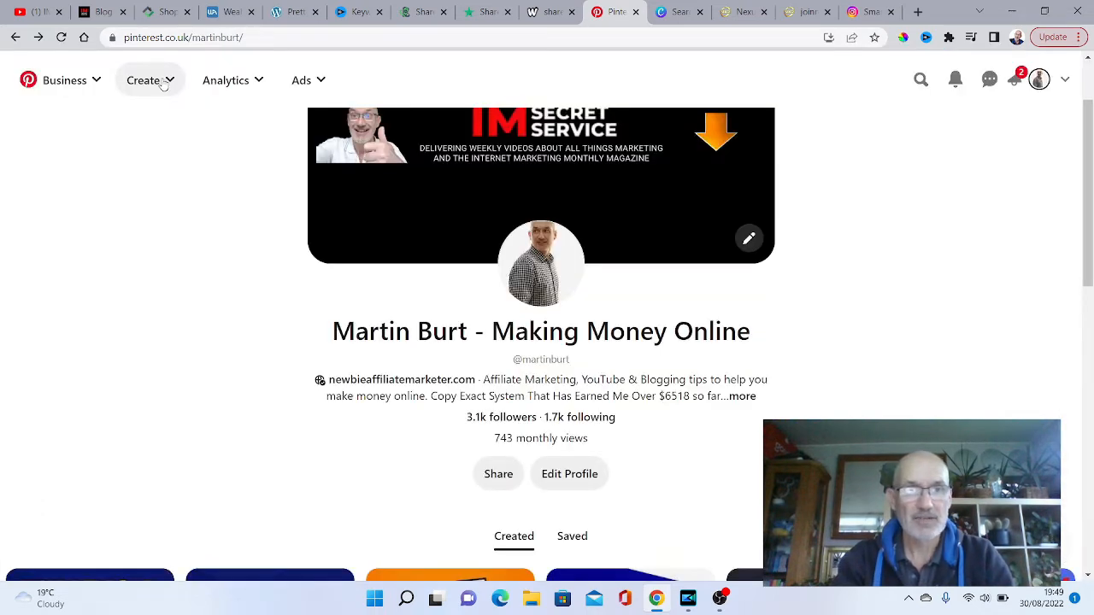
- Open the builder for a new regular Pin from the profile page
click(163, 84)
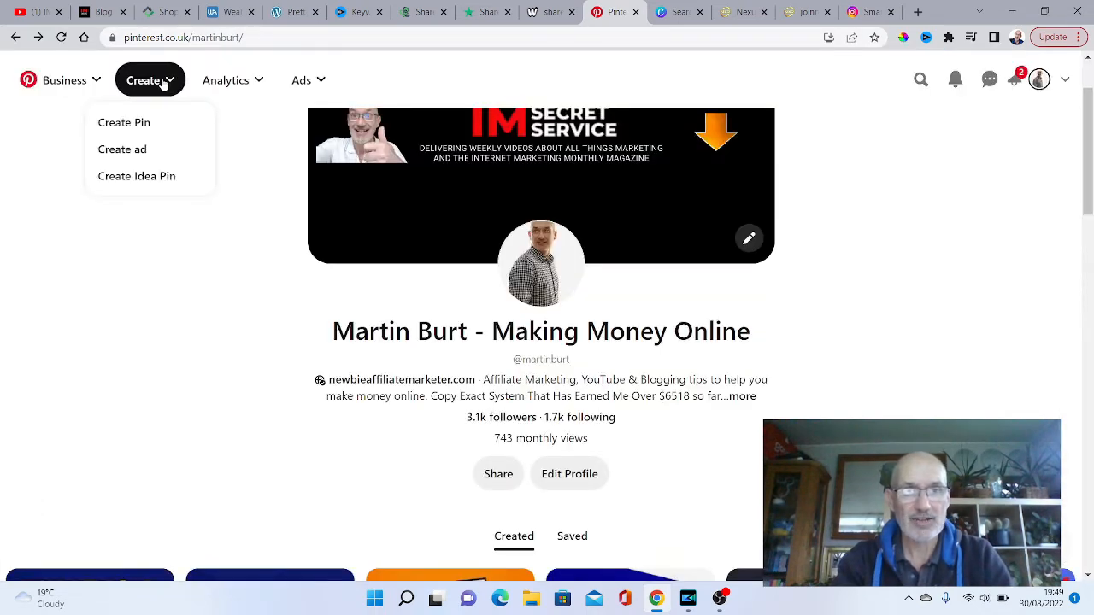
click(135, 126)
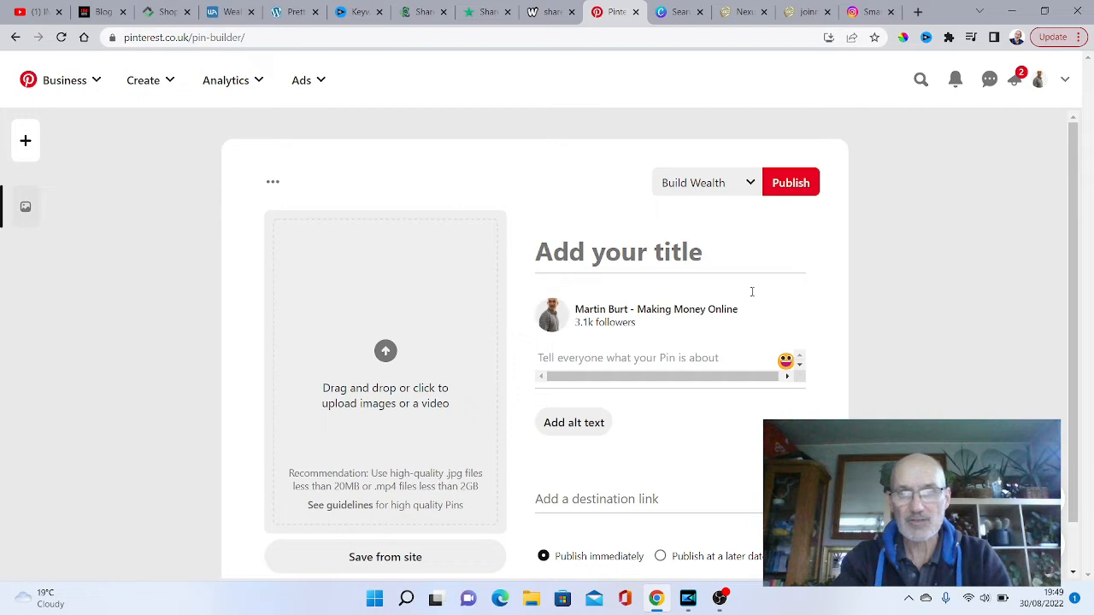
drag(1077, 153, 1078, 204)
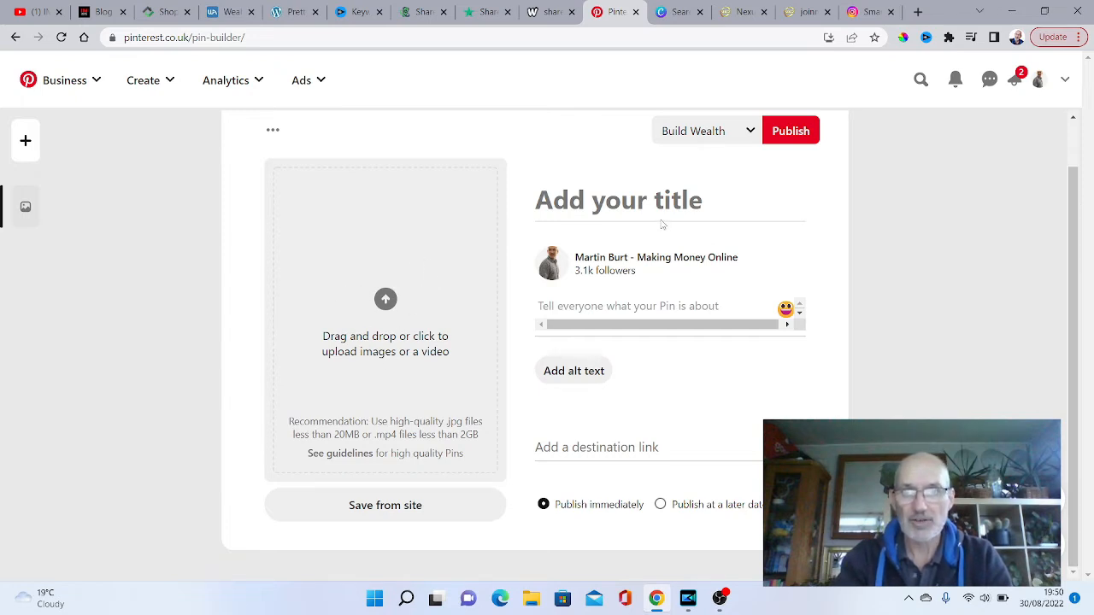
- Check the new Pin's board selection and its option to publish at a later date, and set it back to publish immediately
click(751, 135)
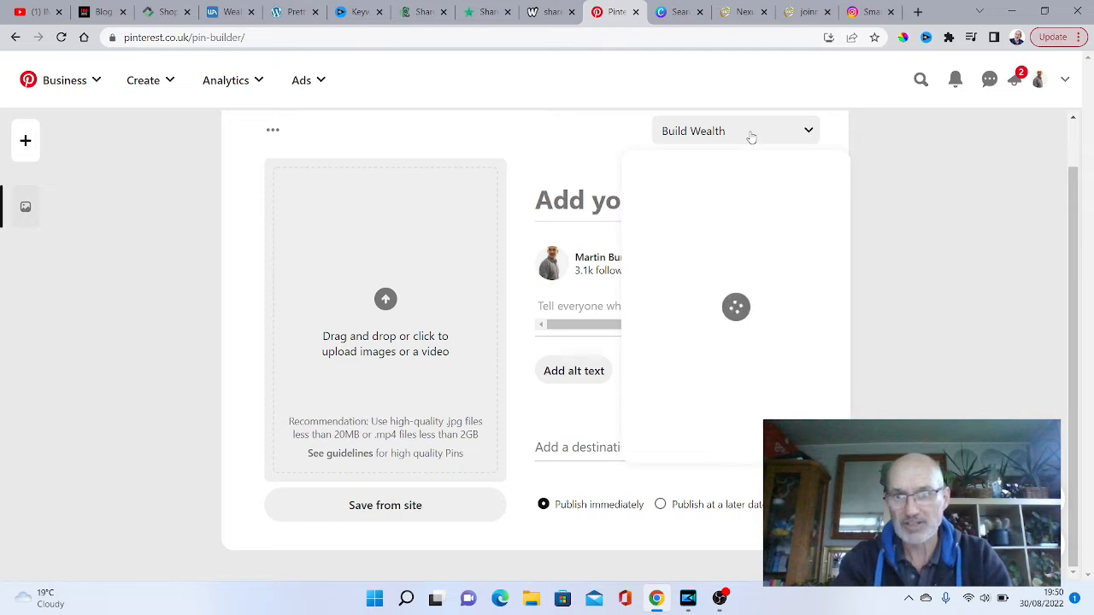
click(809, 130)
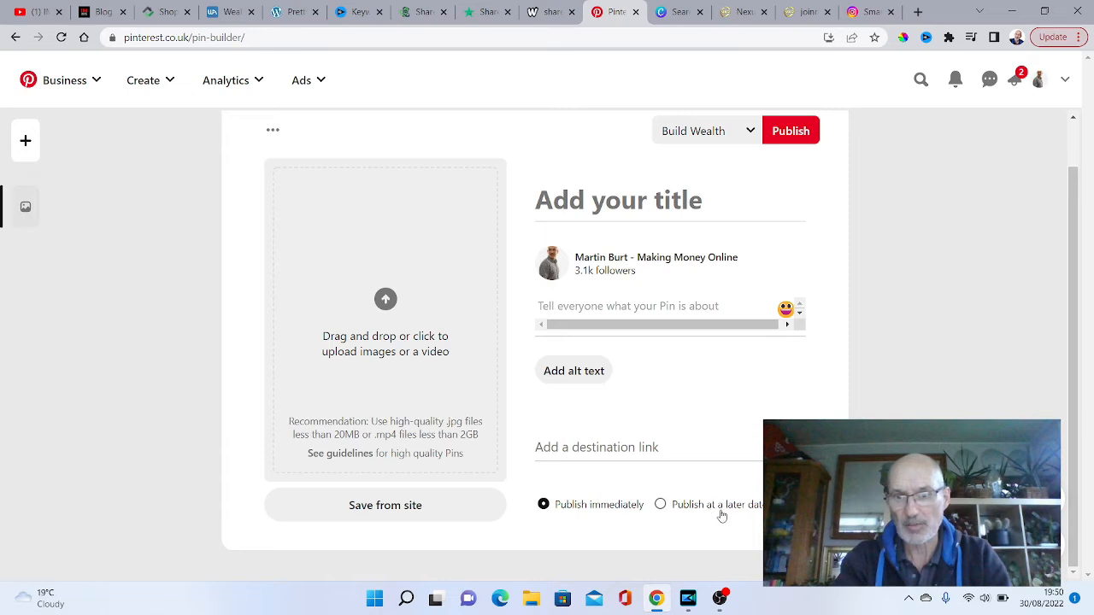
click(660, 505)
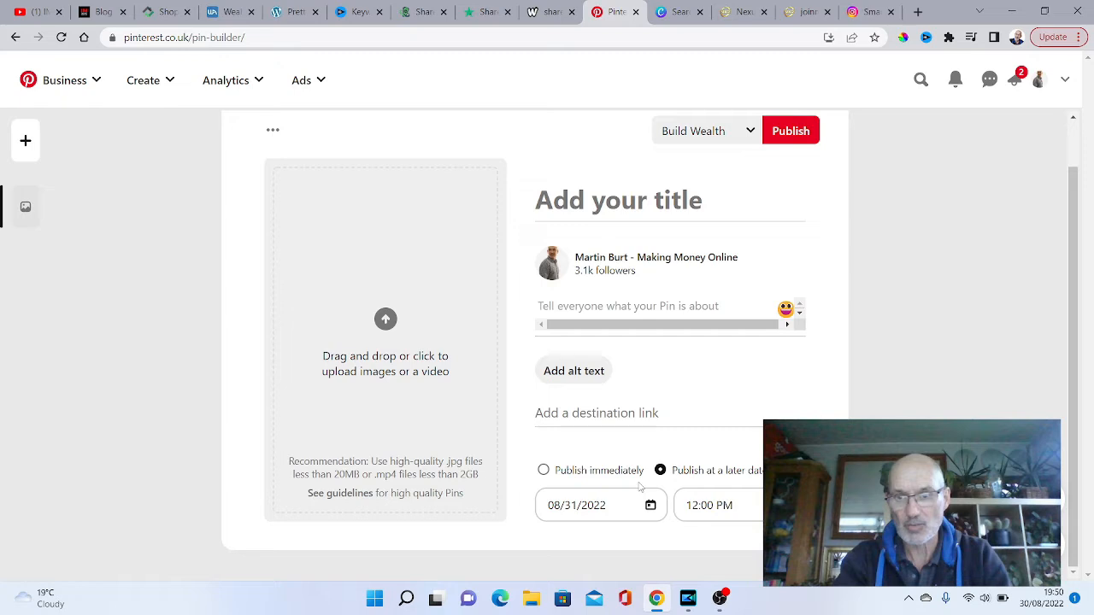
click(543, 471)
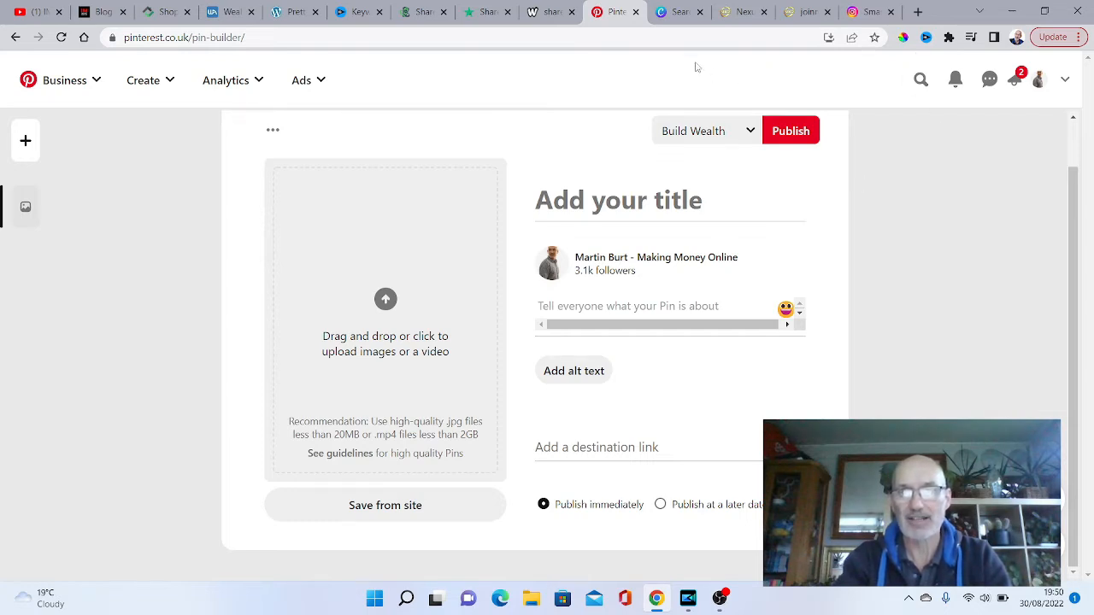
- Switch to Canva, search the design types for "pinterest" and create a blank Pinterest Pin of 1000 × 1500 px
click(679, 12)
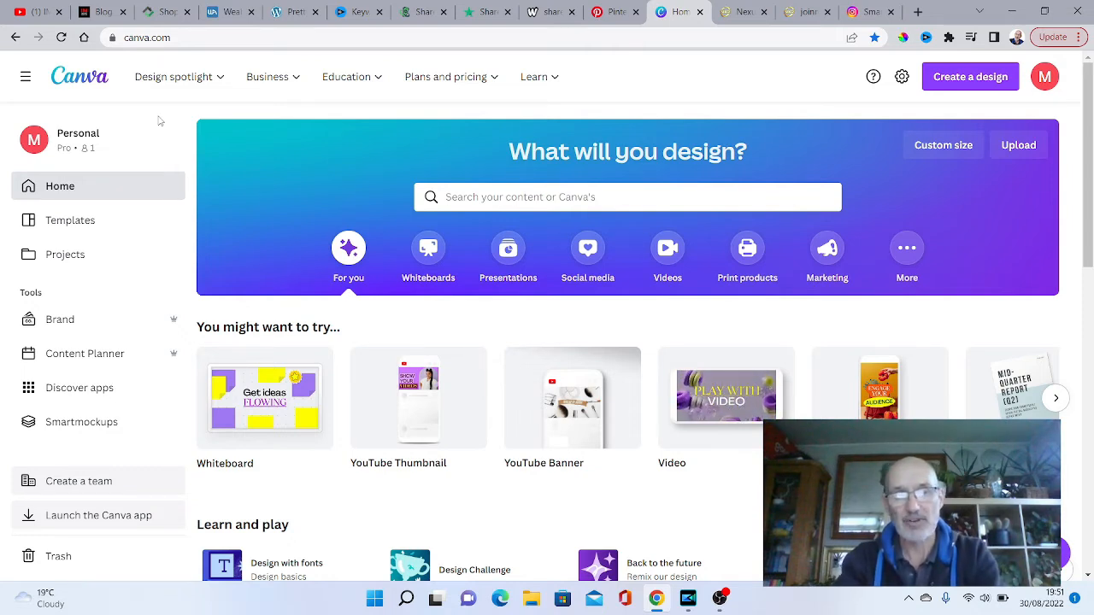
mouse_move(479, 76)
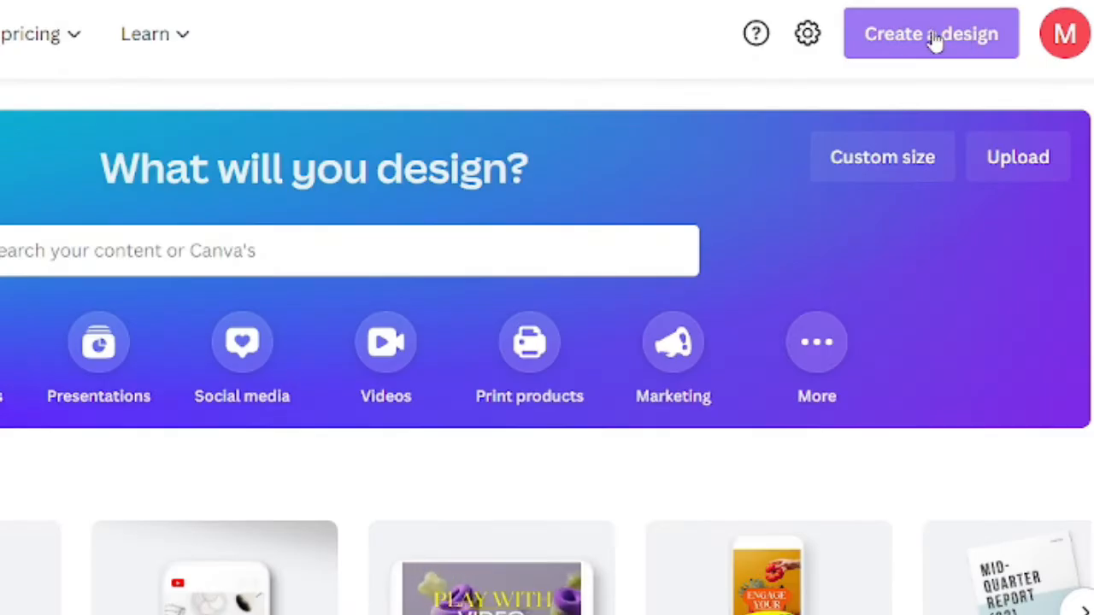
click(936, 38)
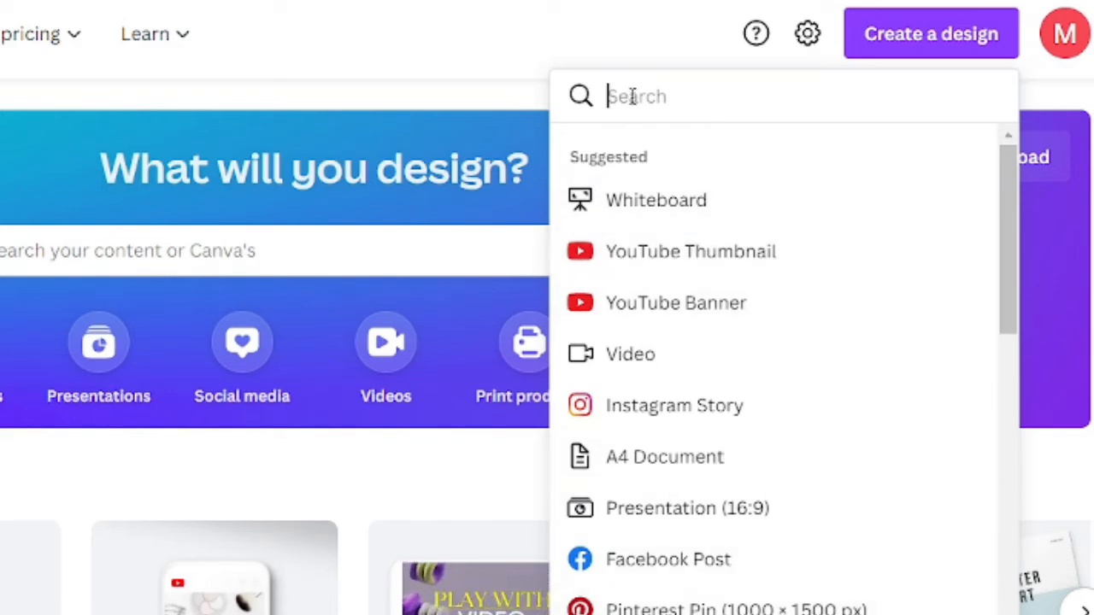
text(pinterest)
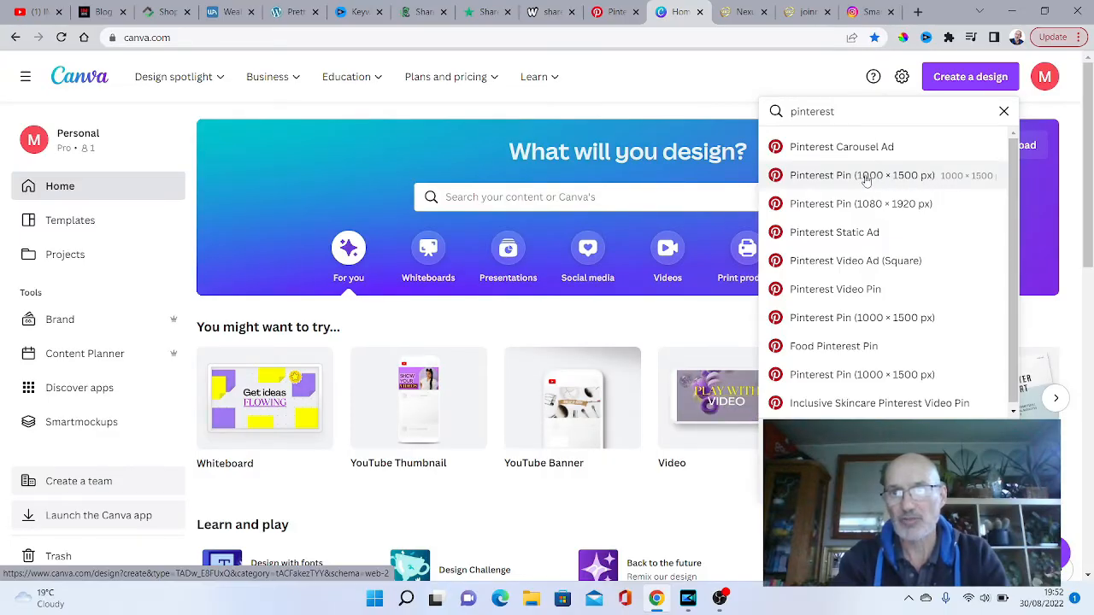
click(828, 177)
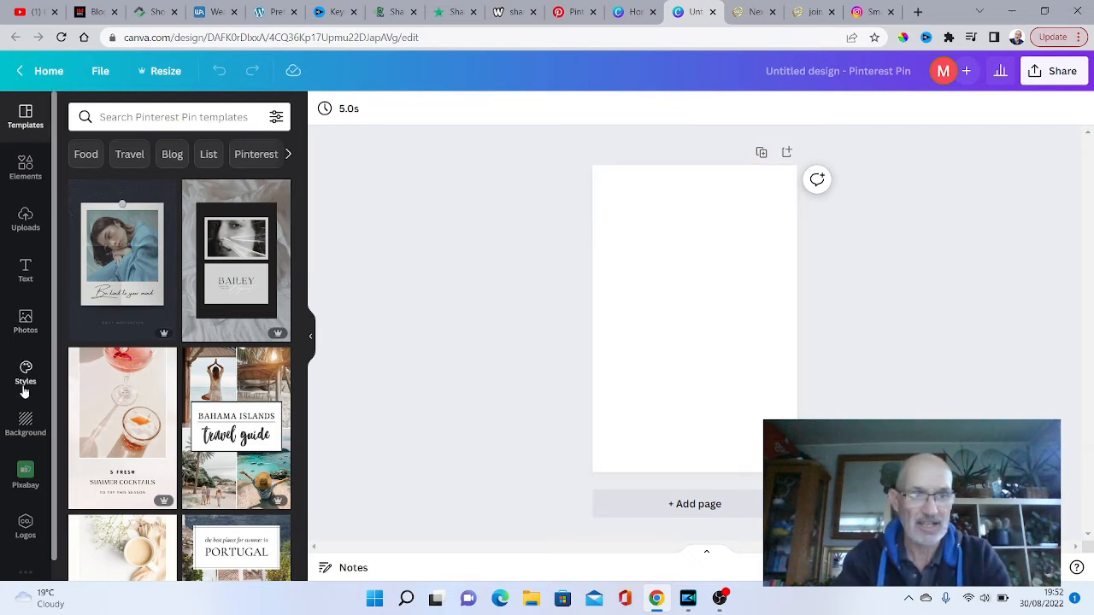
- Browse the design elements and the stock photos available for the pin
click(26, 167)
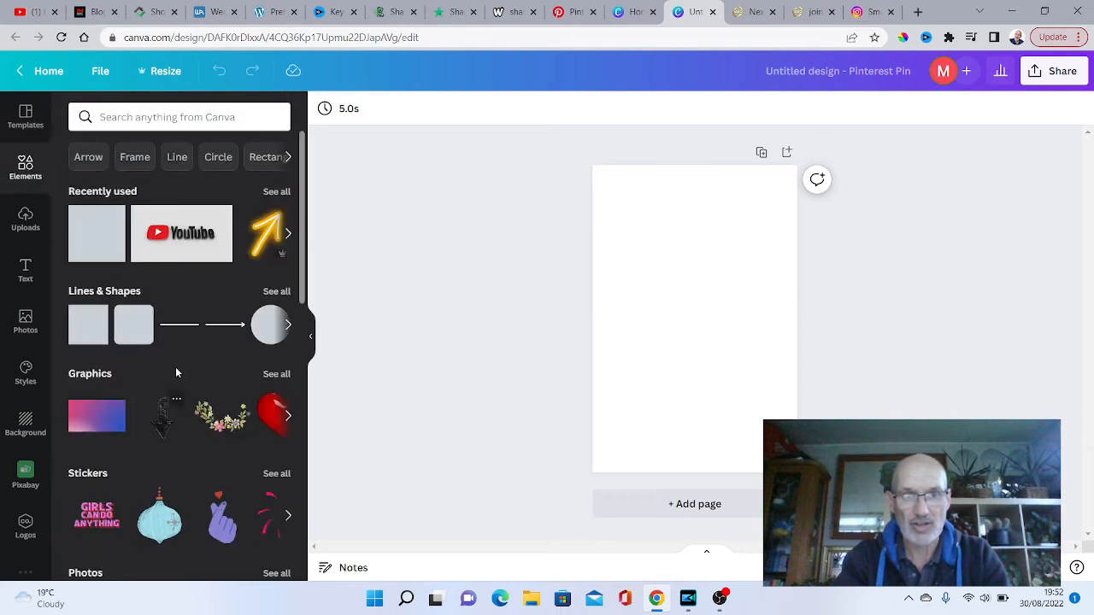
scroll(273, 333, down, 3)
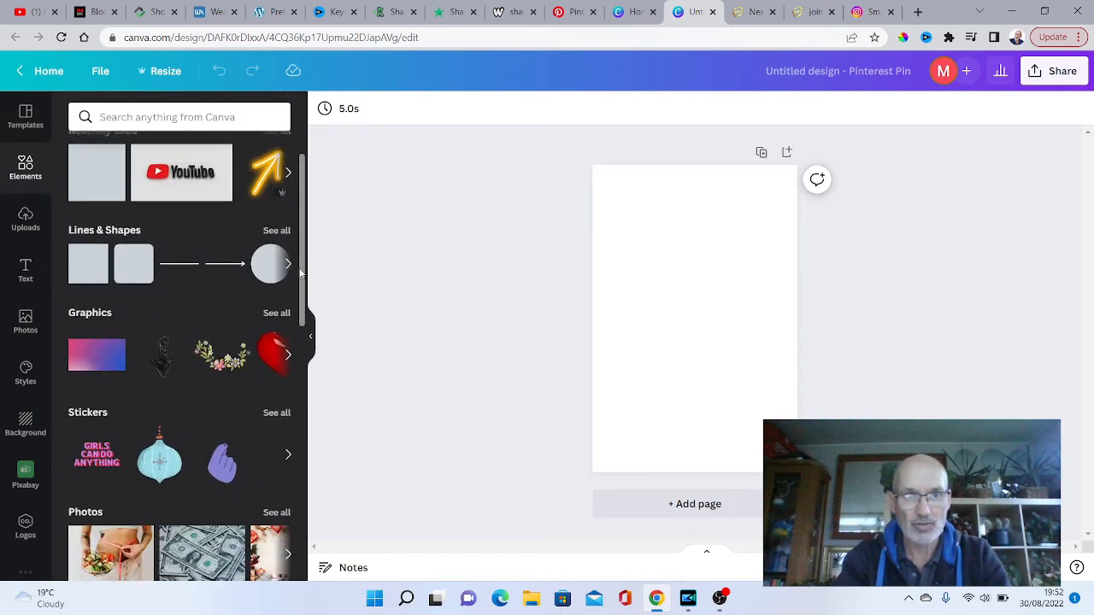
scroll(291, 340, down, 8)
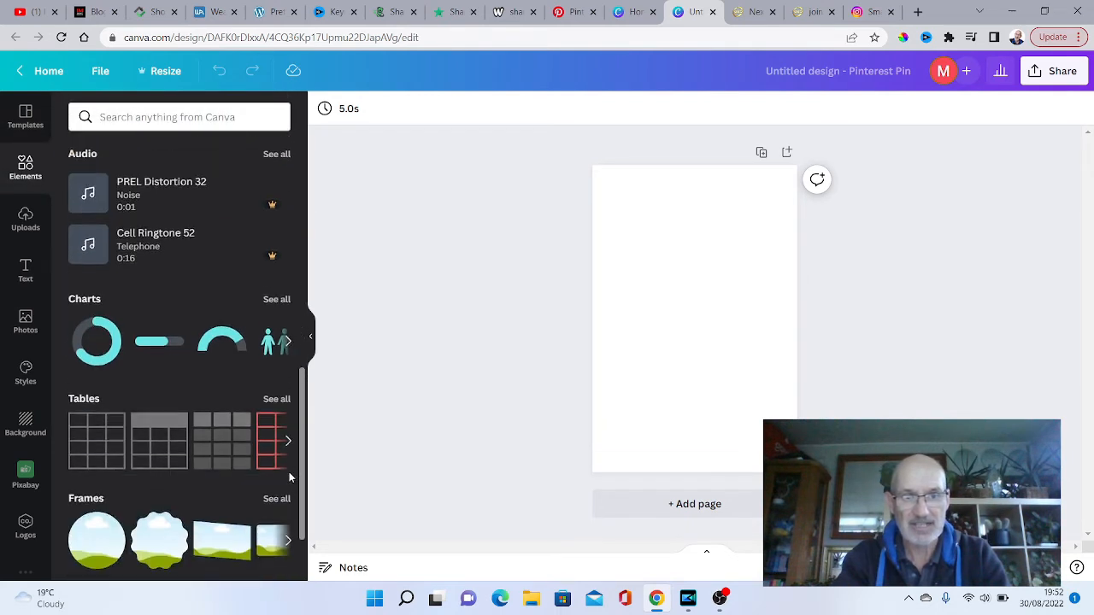
scroll(292, 402, up, 10)
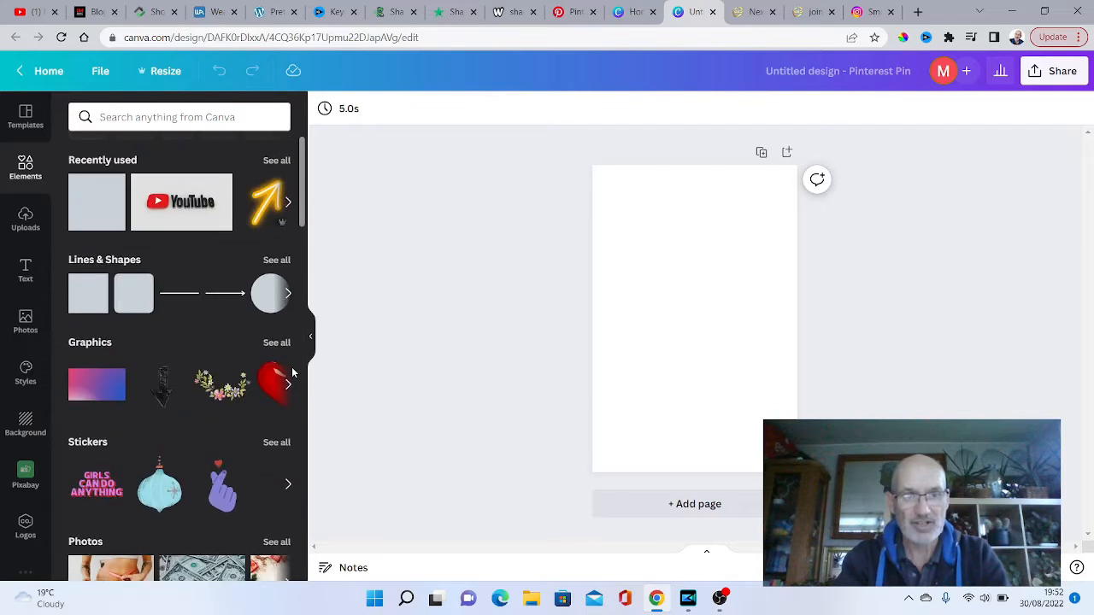
scroll(291, 376, down, 3)
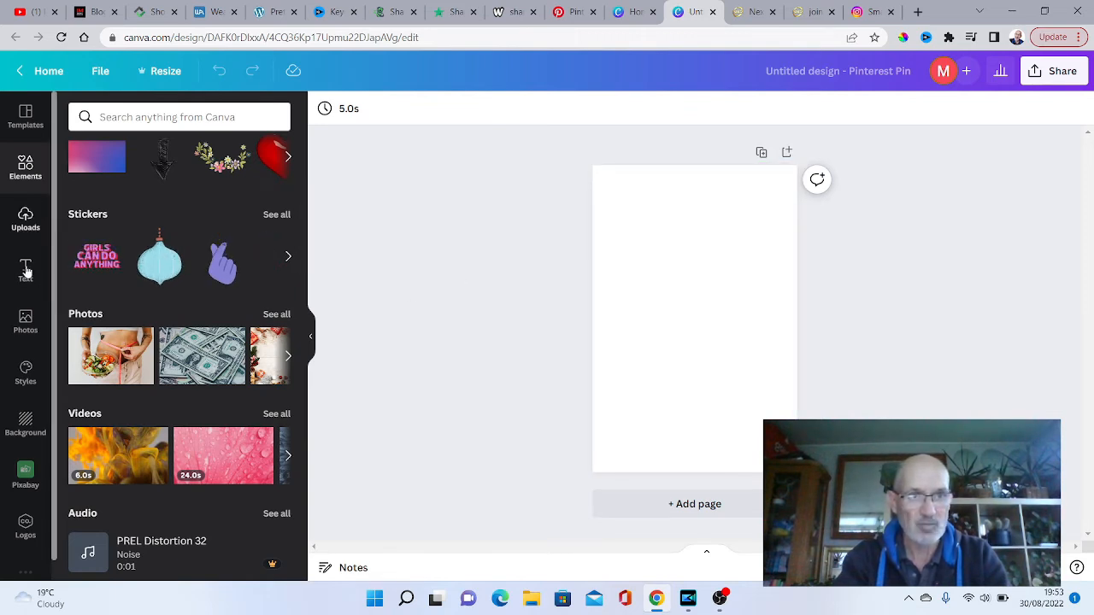
click(25, 319)
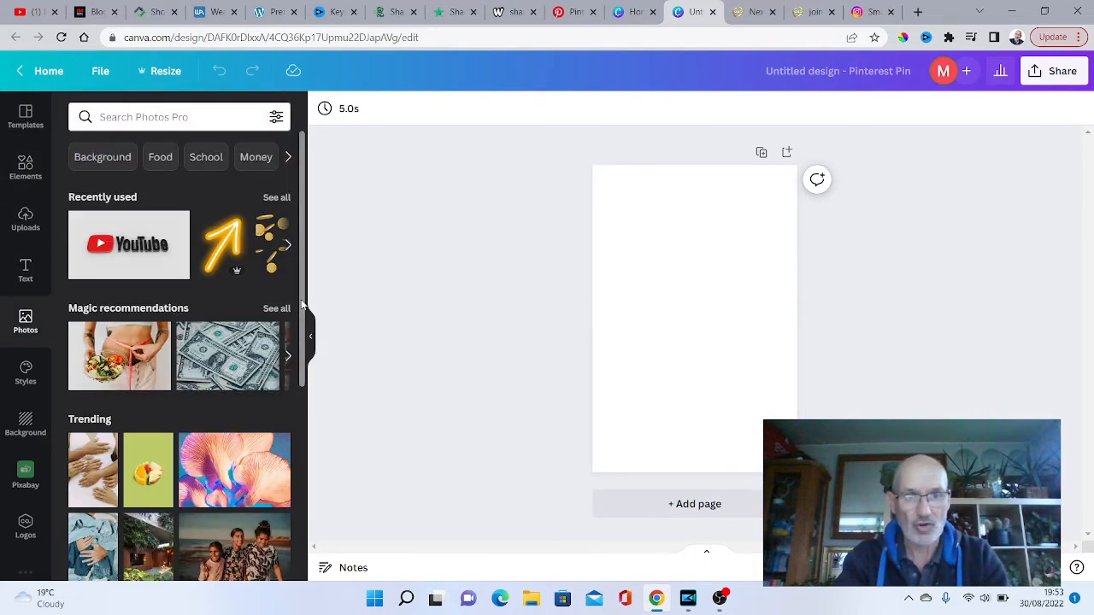
scroll(302, 303, down, 5)
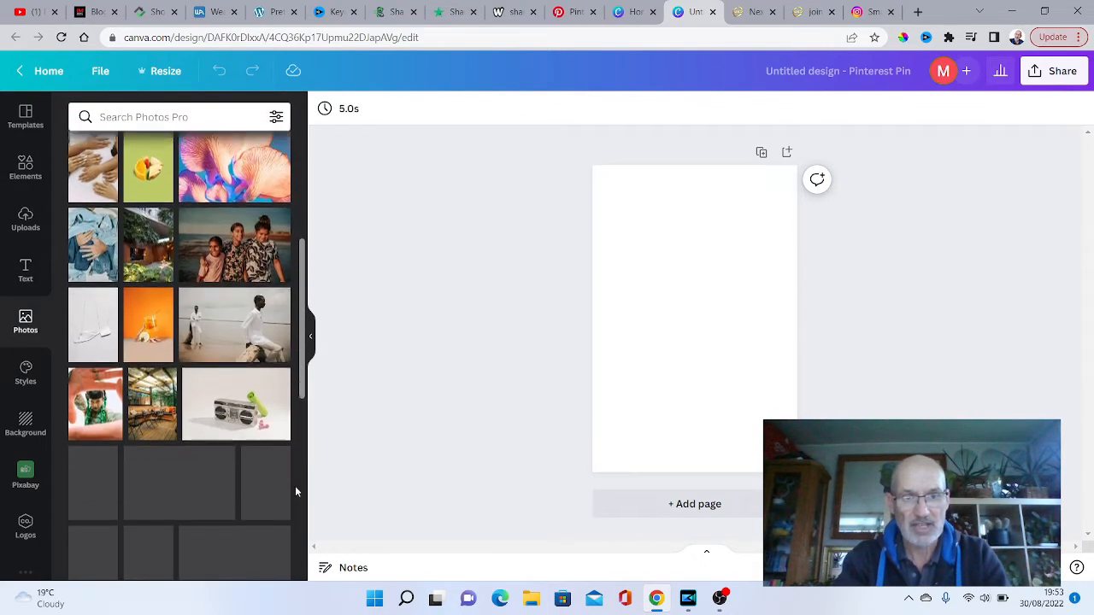
scroll(295, 504, down, 2)
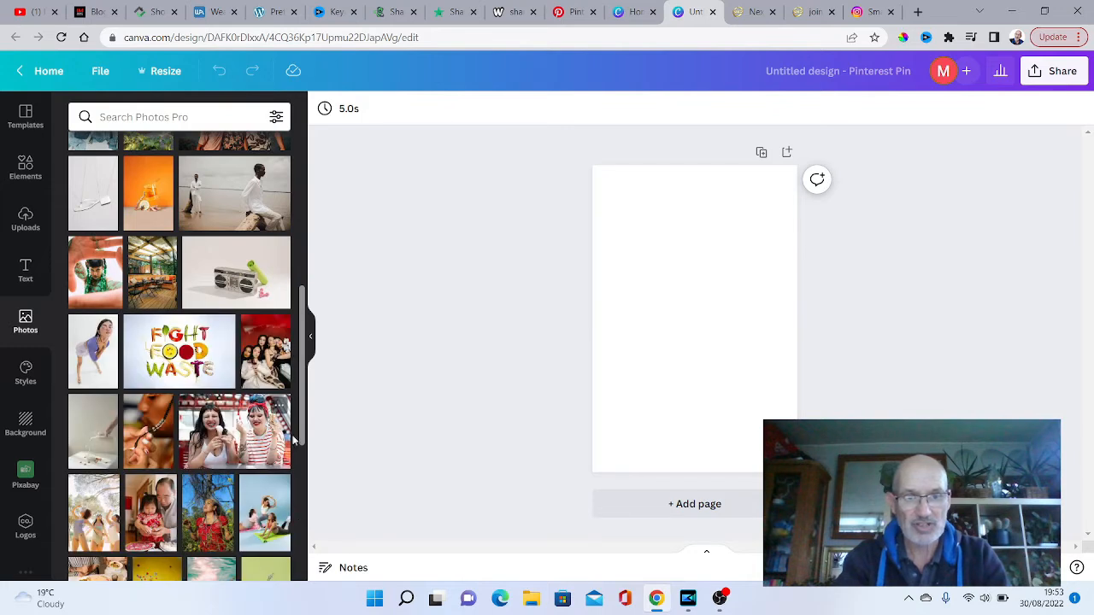
drag(305, 419, 292, 389)
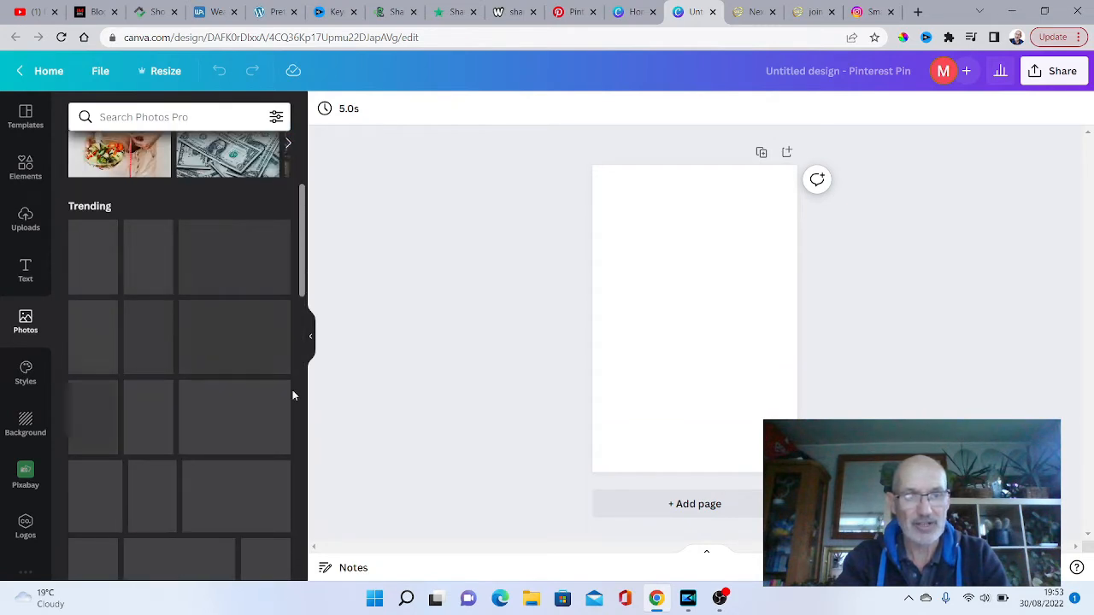
- Try solid red, pink and purple background colours on the blank pin
click(24, 425)
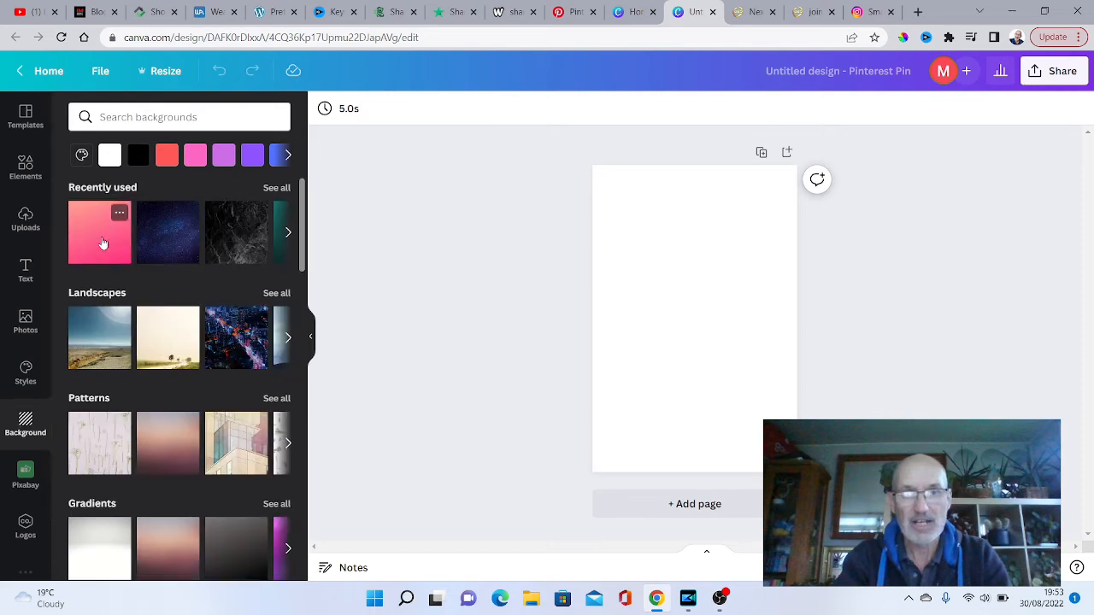
click(166, 155)
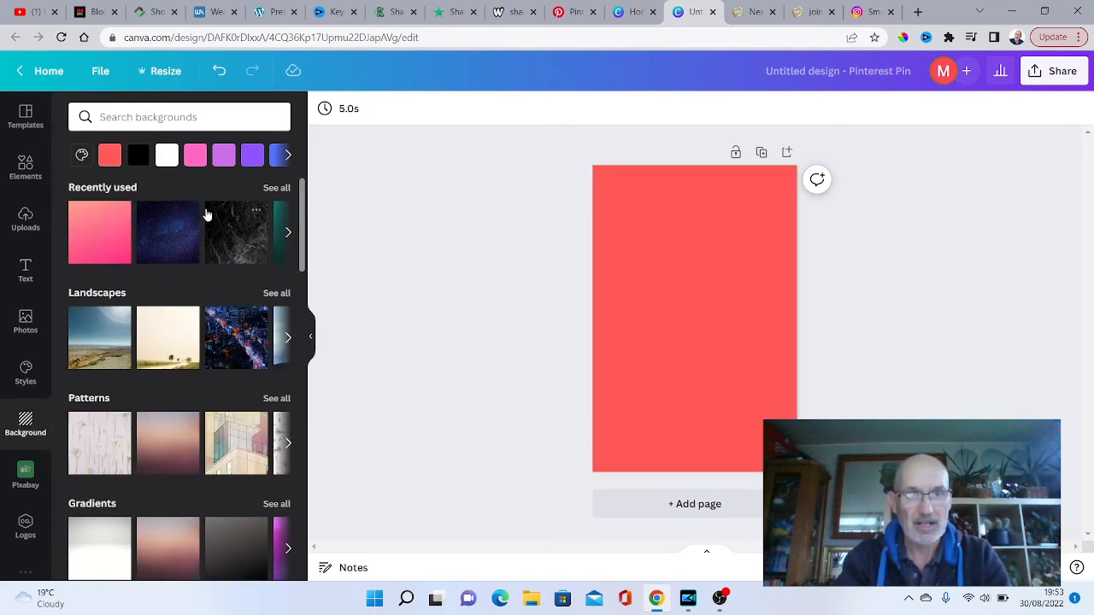
click(192, 159)
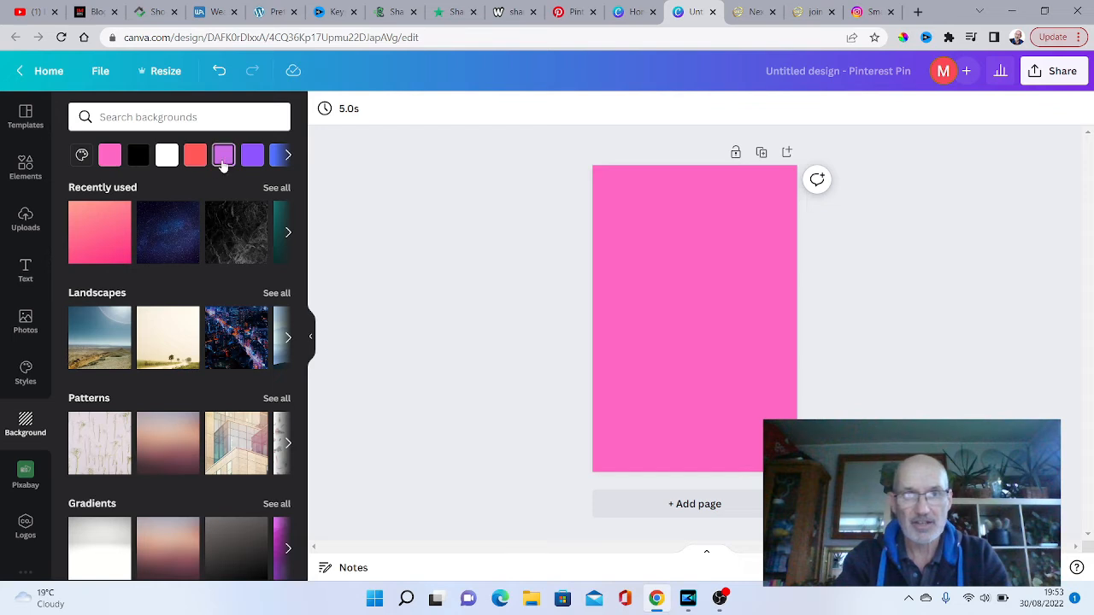
click(251, 159)
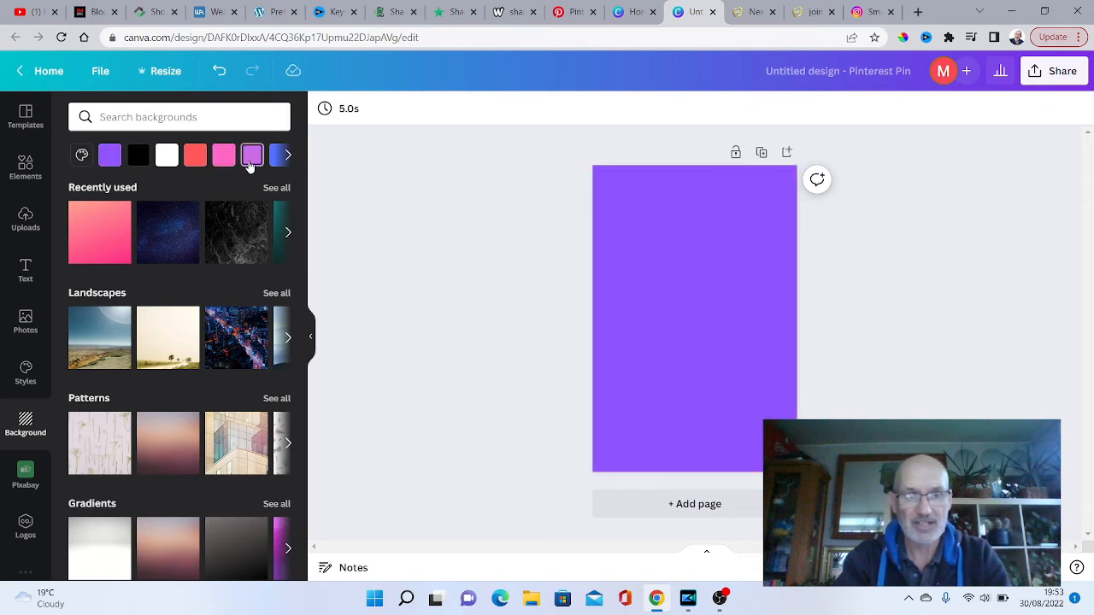
- Try the pink swirl background from Abstract, and replace it with the heart-shaped chocolates background from Food
drag(304, 256, 304, 323)
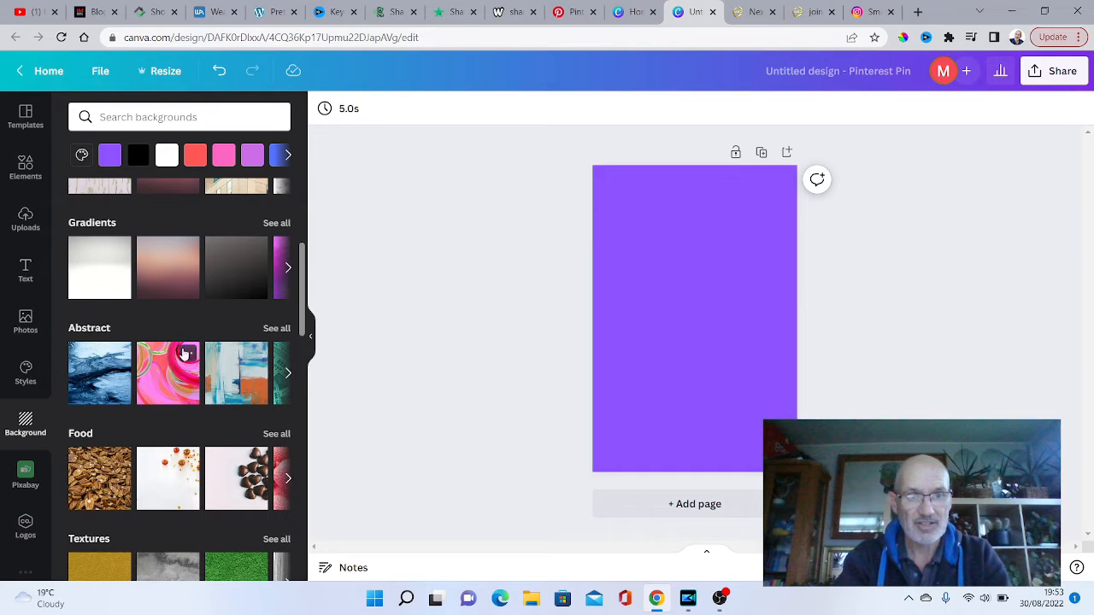
click(167, 374)
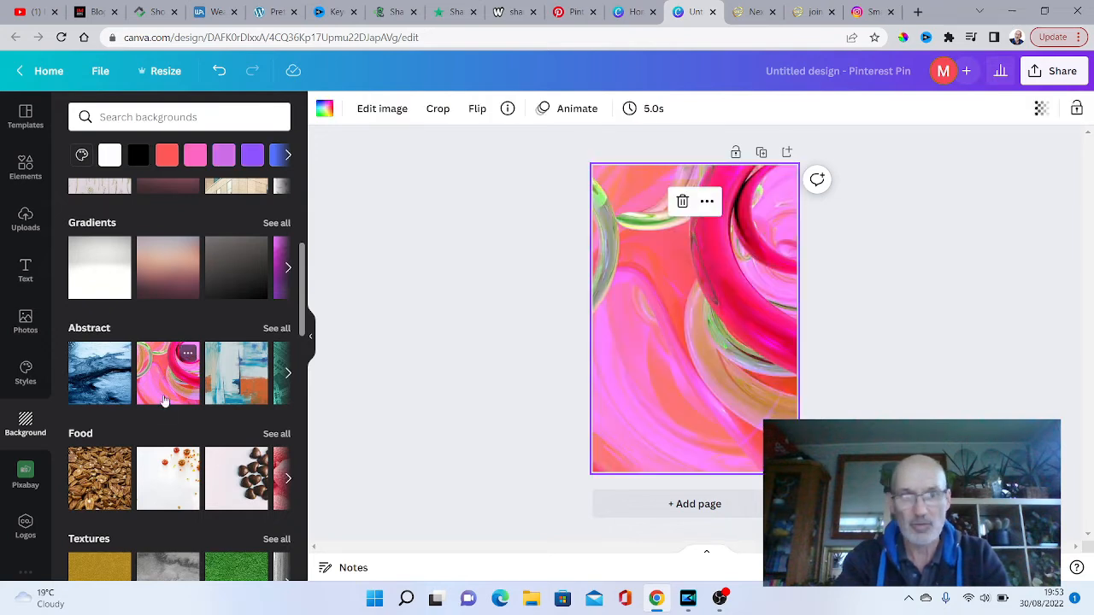
click(236, 477)
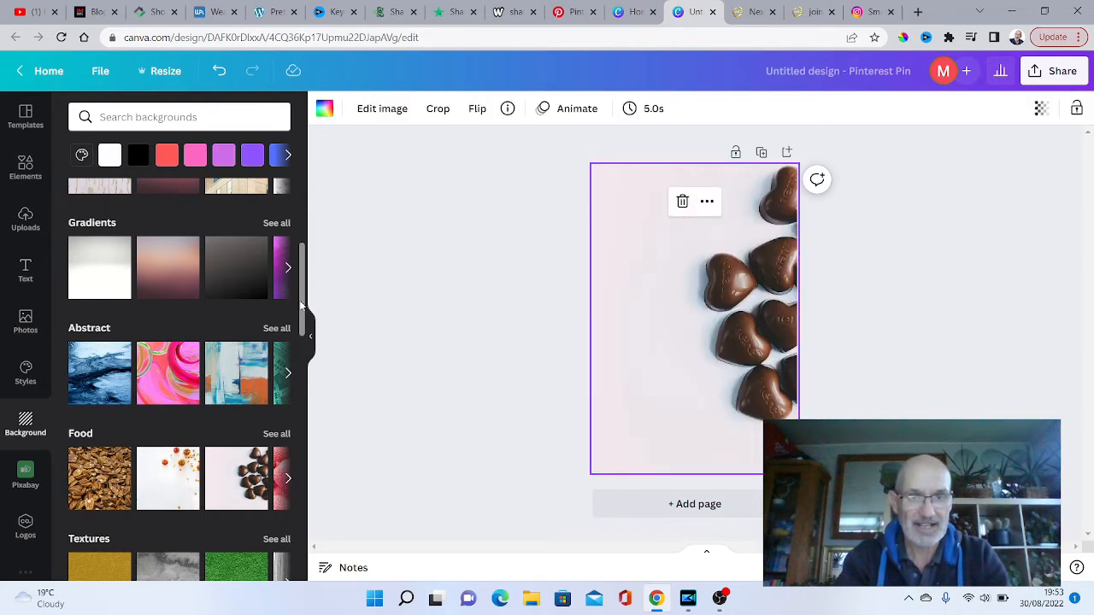
drag(300, 305, 310, 249)
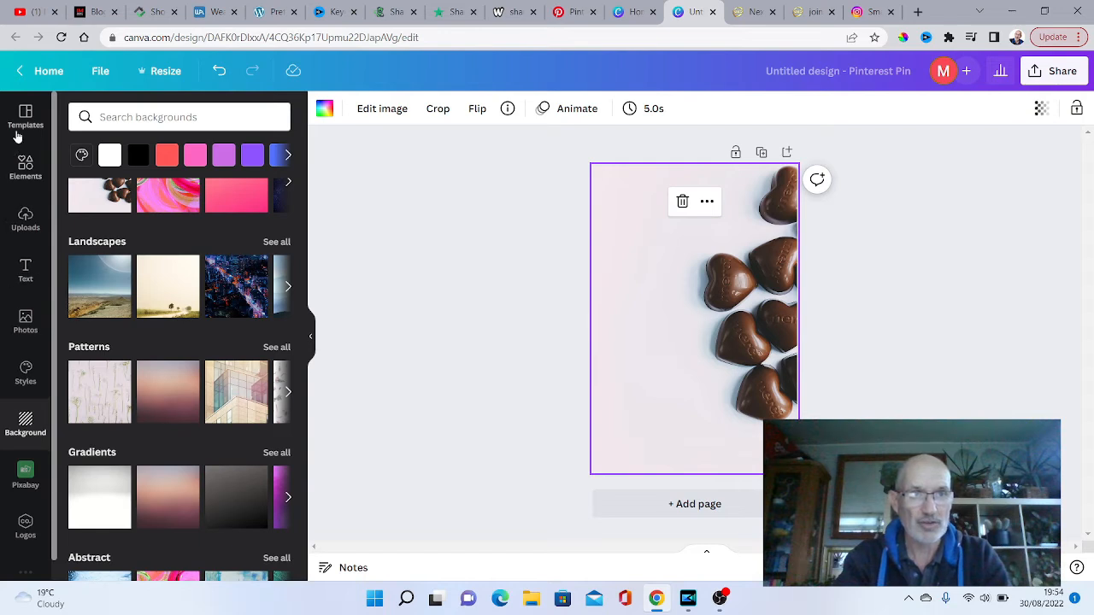
- Browse the Pinterest Pin templates and apply the "Grow Your Following" template with the coffee cup photo to the pin
click(25, 118)
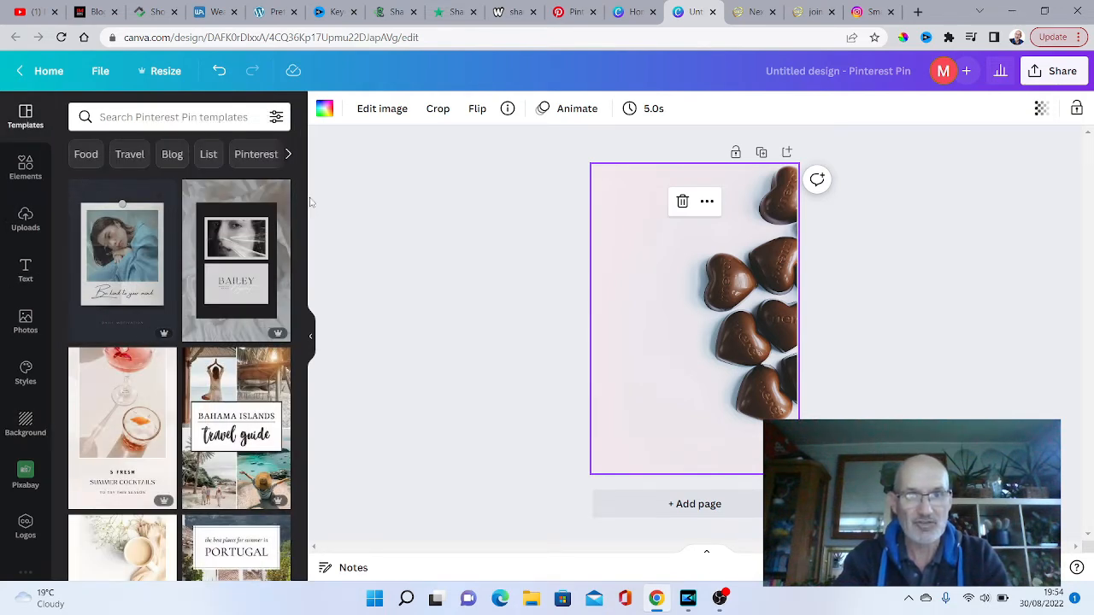
drag(303, 192, 310, 272)
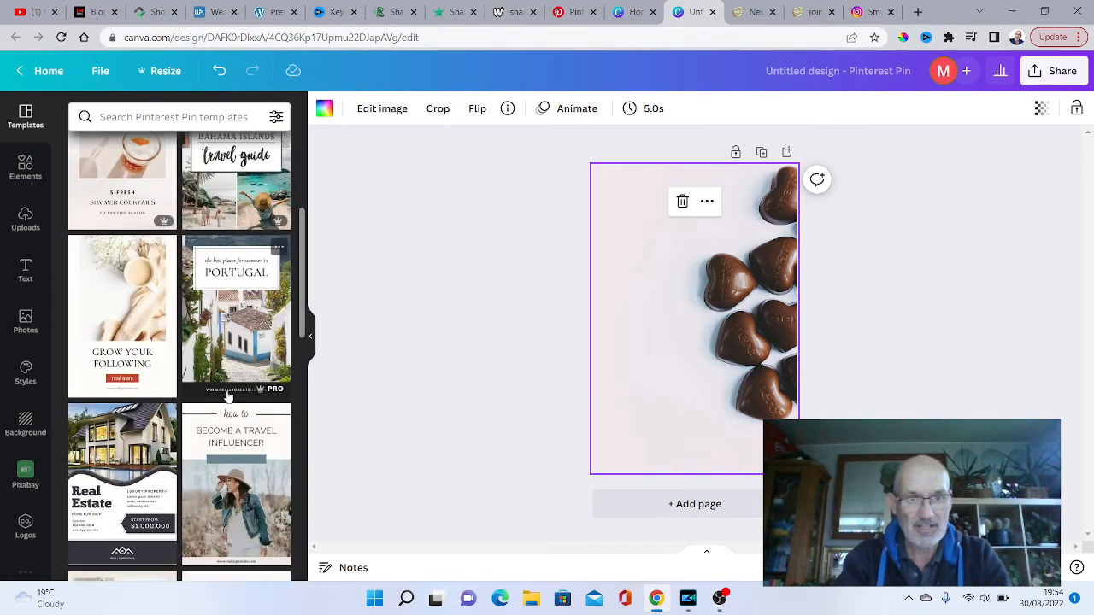
mouse_move(274, 392)
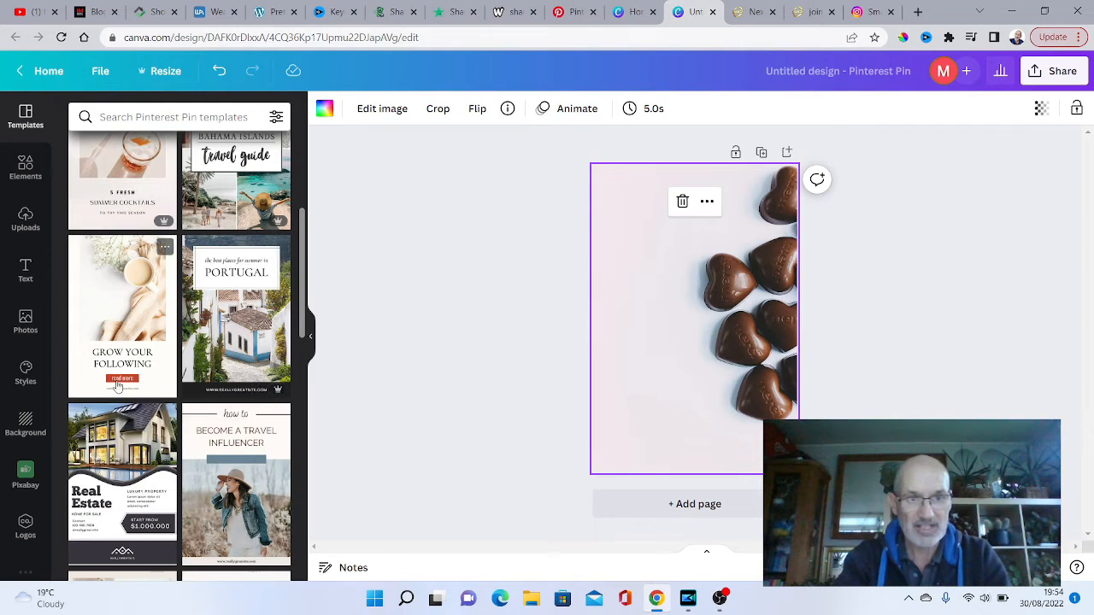
click(123, 322)
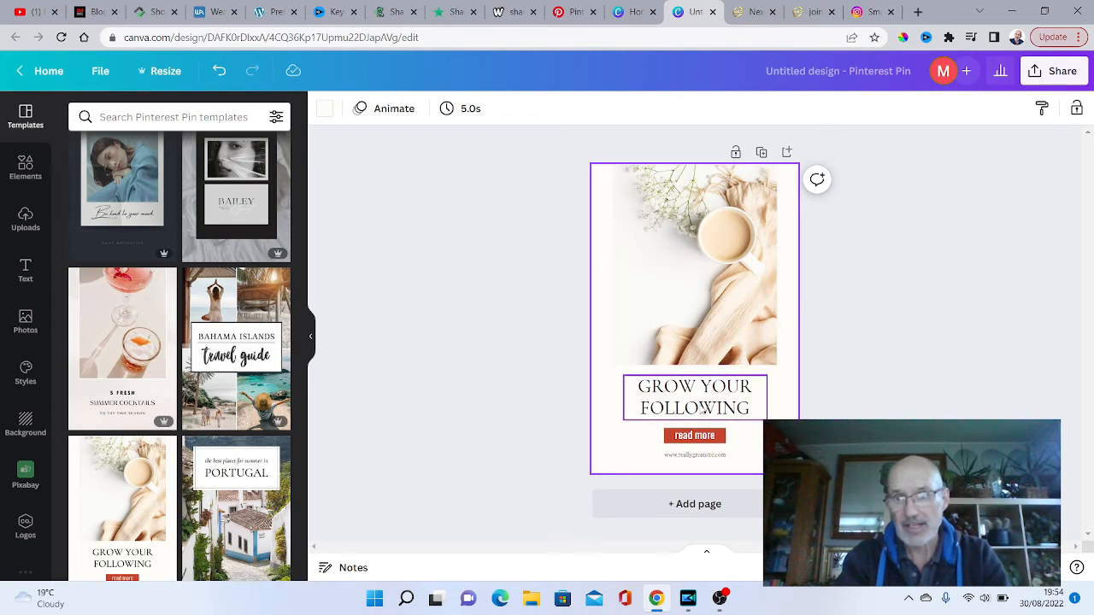
- Replace the heading below the photo with "CHANGE THE TEXT HERE"
click(711, 408)
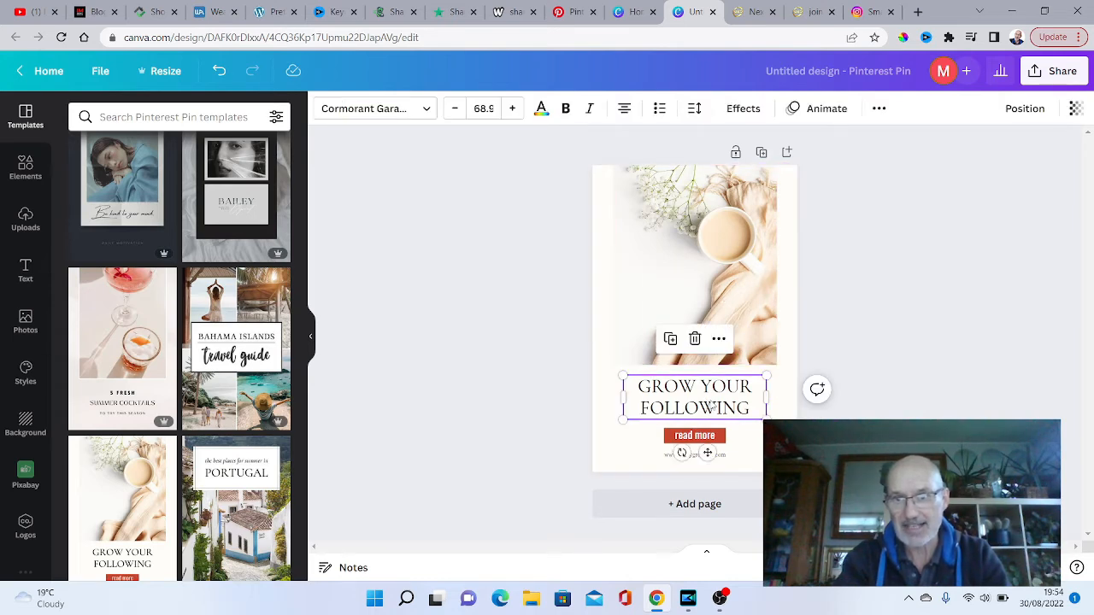
double_click(750, 413)
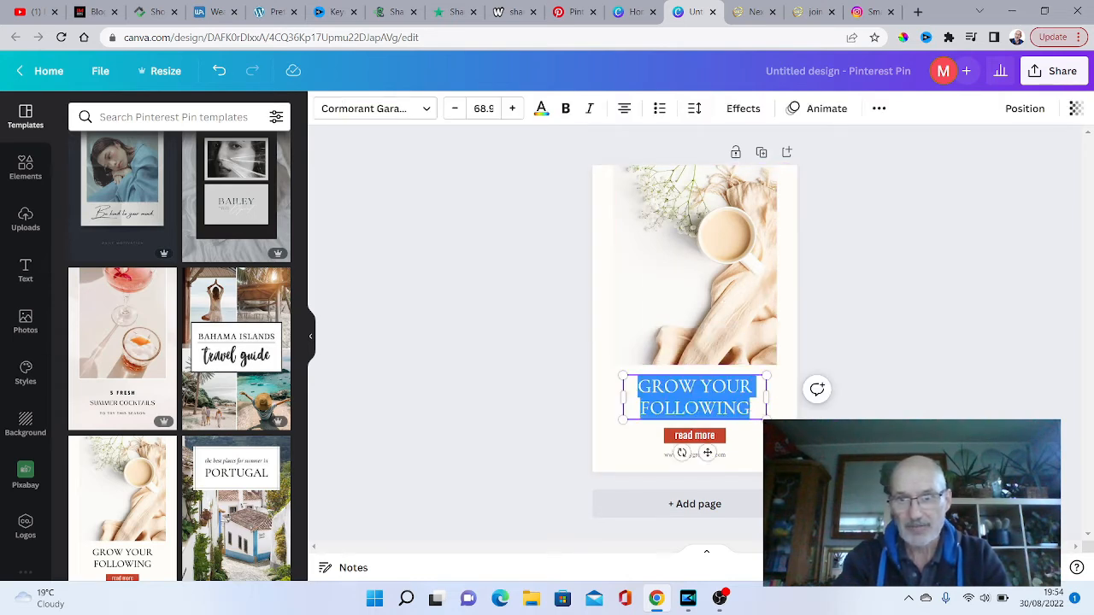
text(CHENA)
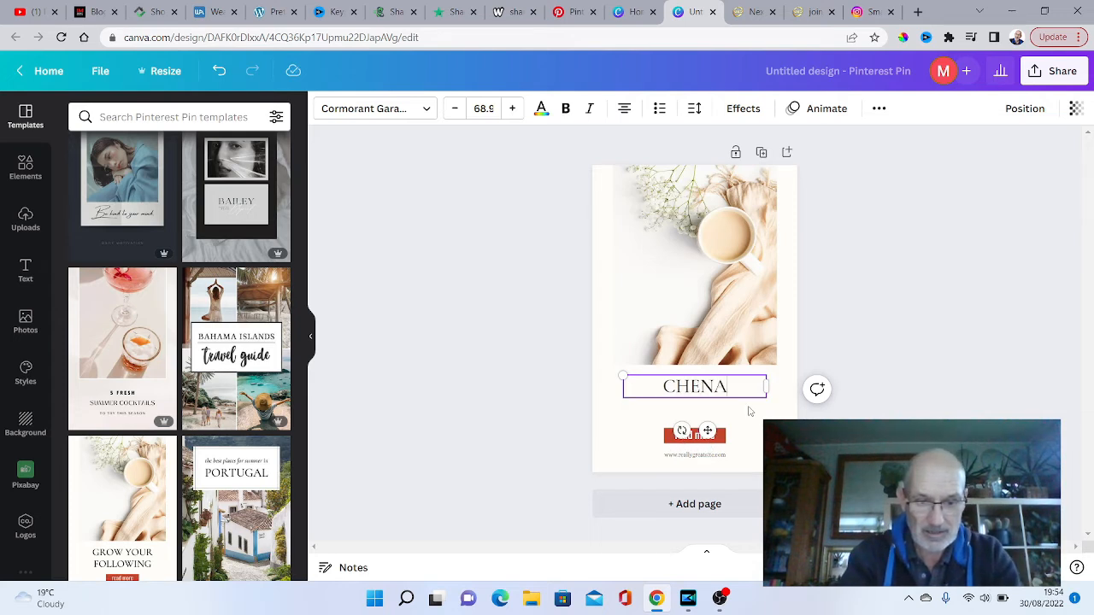
key(BackSpace)
key(BackSpace)
key(BackSpace)
text(AN)
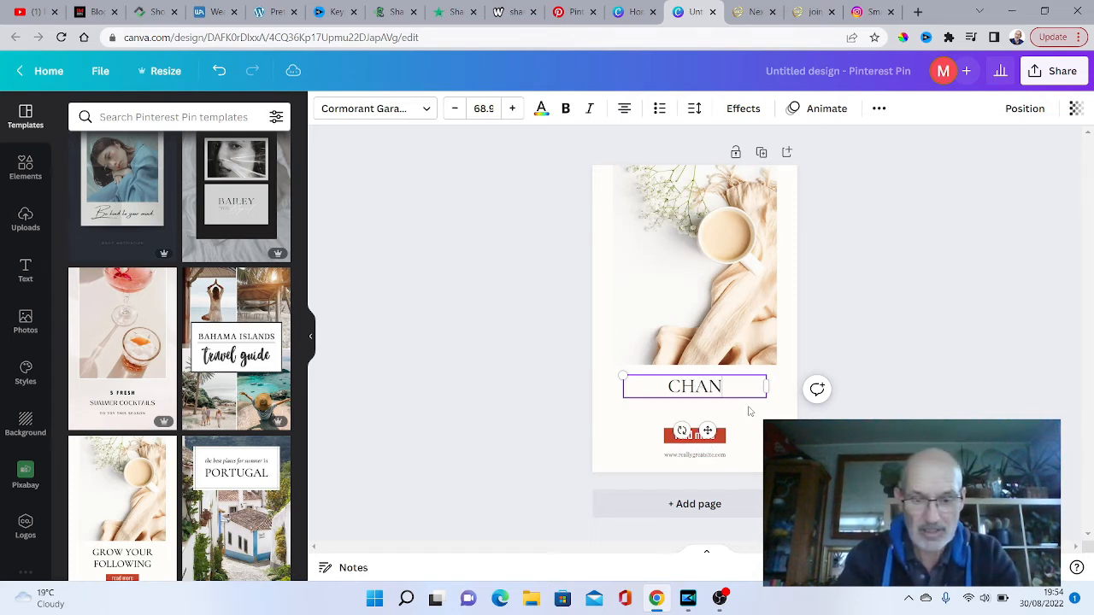
text(GE THE TYEXT)
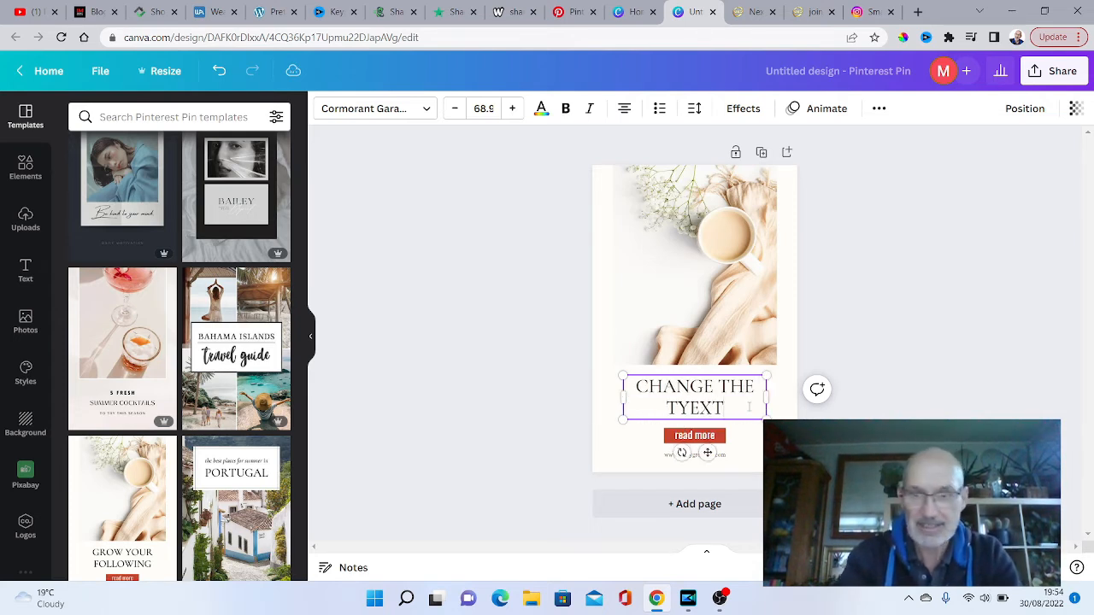
key(BackSpace)
key(BackSpace)
key(BackSpace)
key(BackSpace)
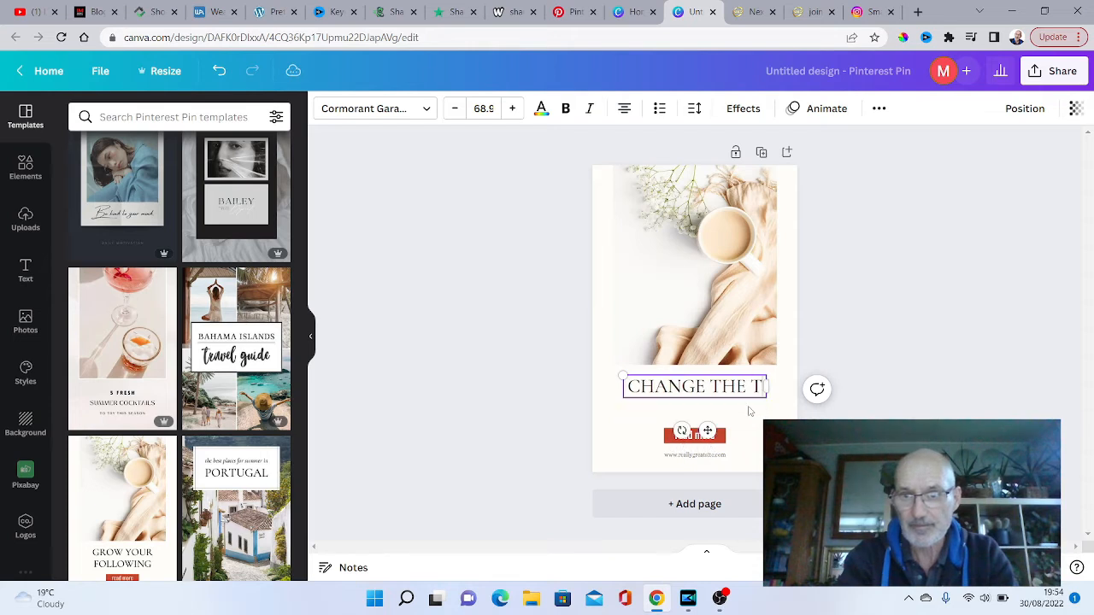
text(EXT HERE)
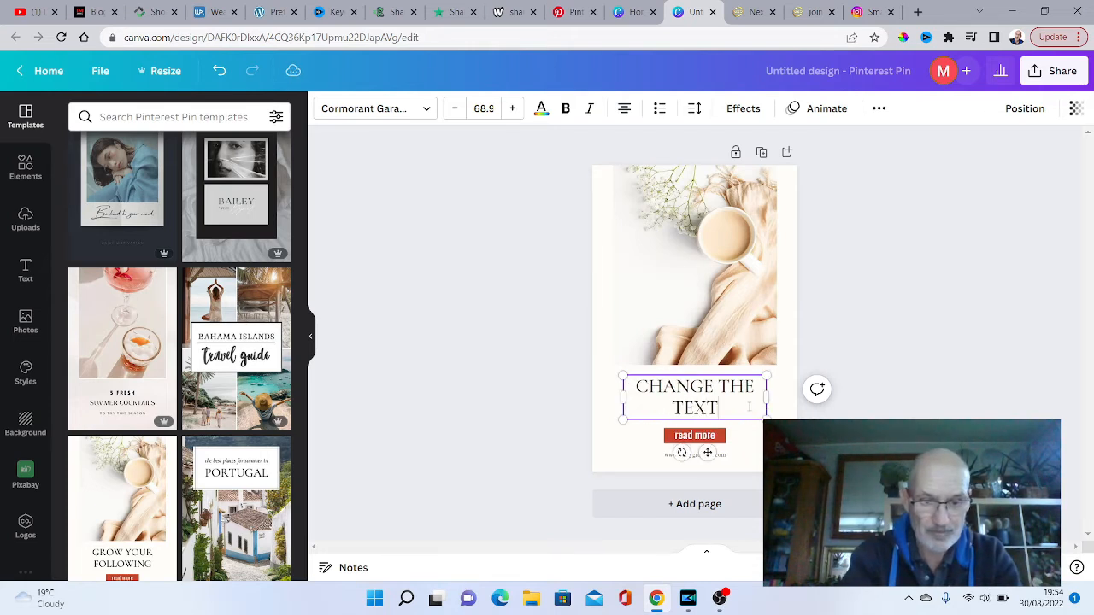
click(713, 439)
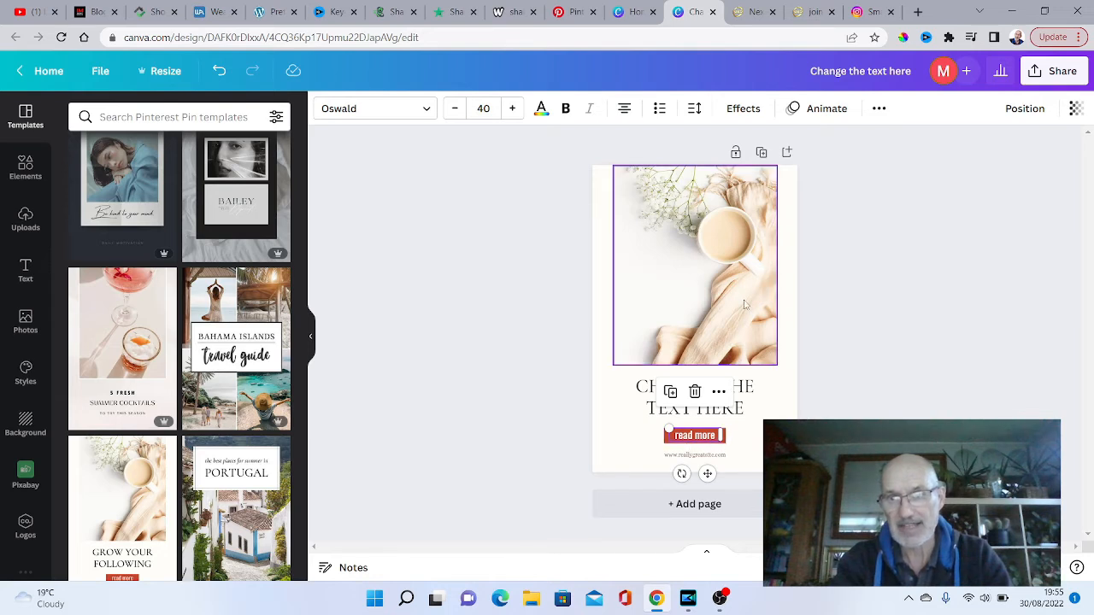
- Delete the coffee cup photo from the template's image grid, keeping the grid itself
click(701, 270)
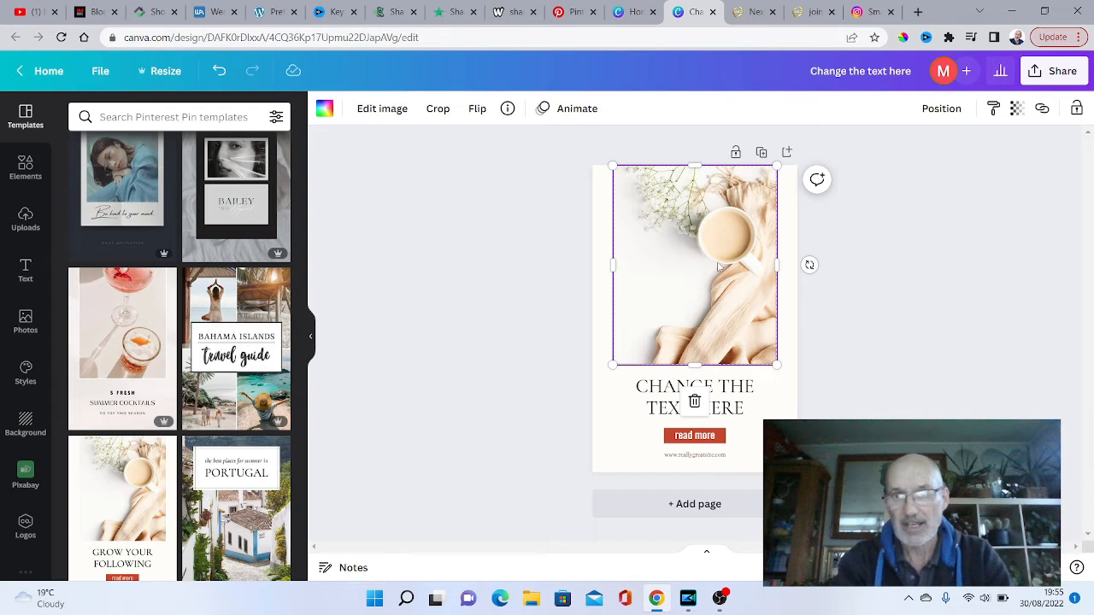
click(695, 401)
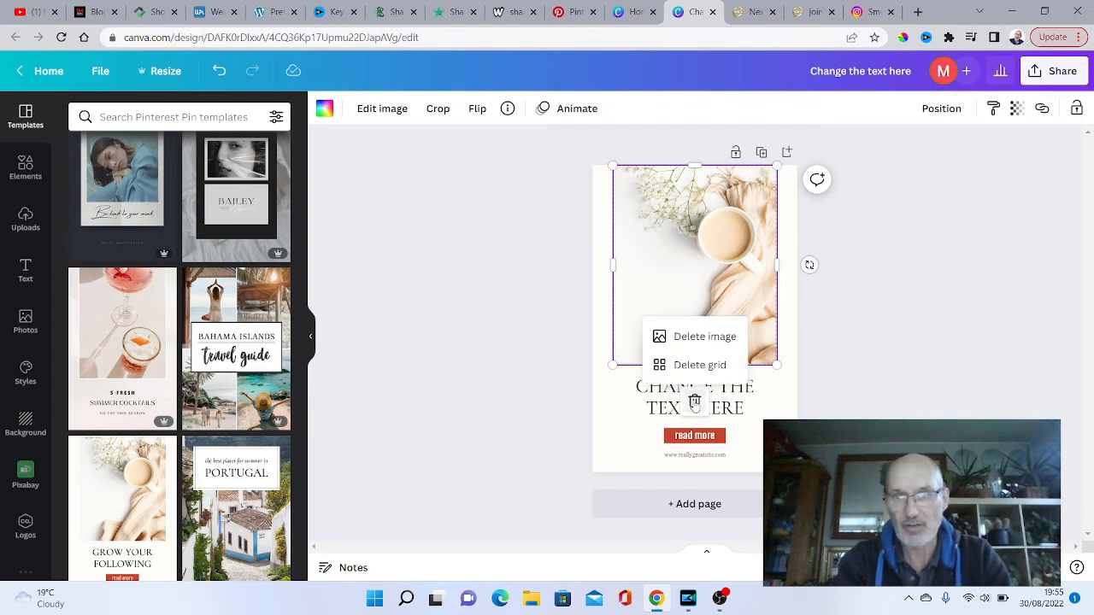
click(704, 339)
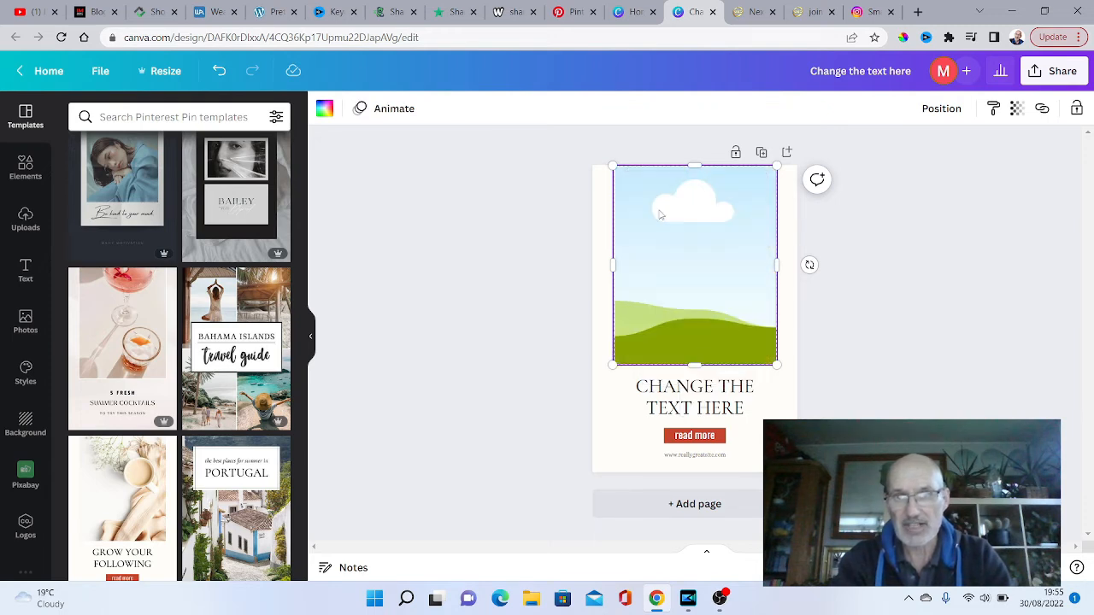
- Add the black figure with hat and laptop from the uploaded images to the pin
click(24, 219)
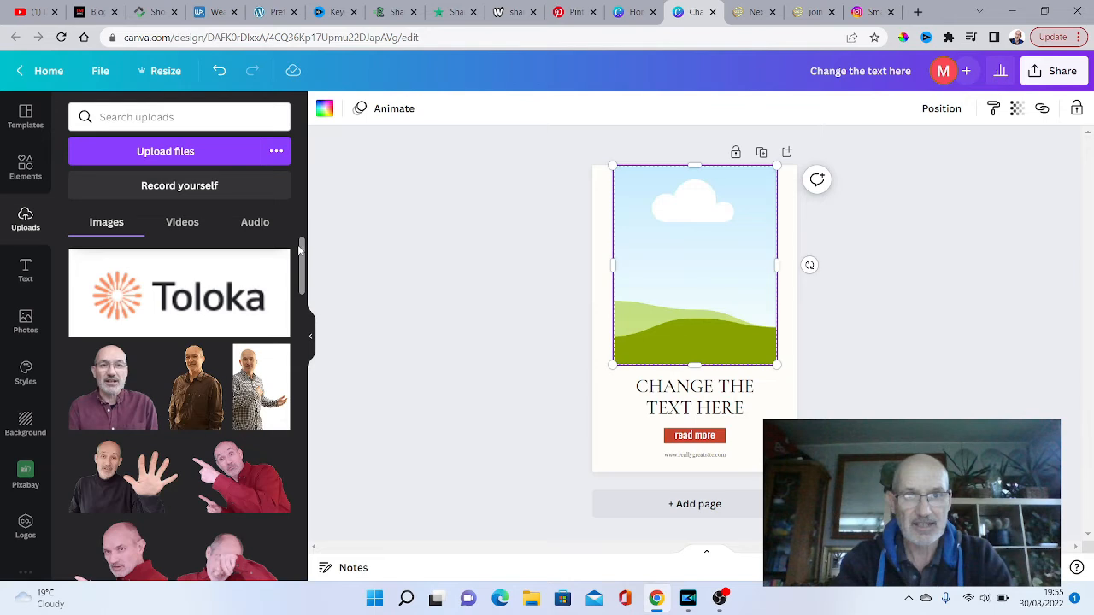
drag(302, 248, 289, 477)
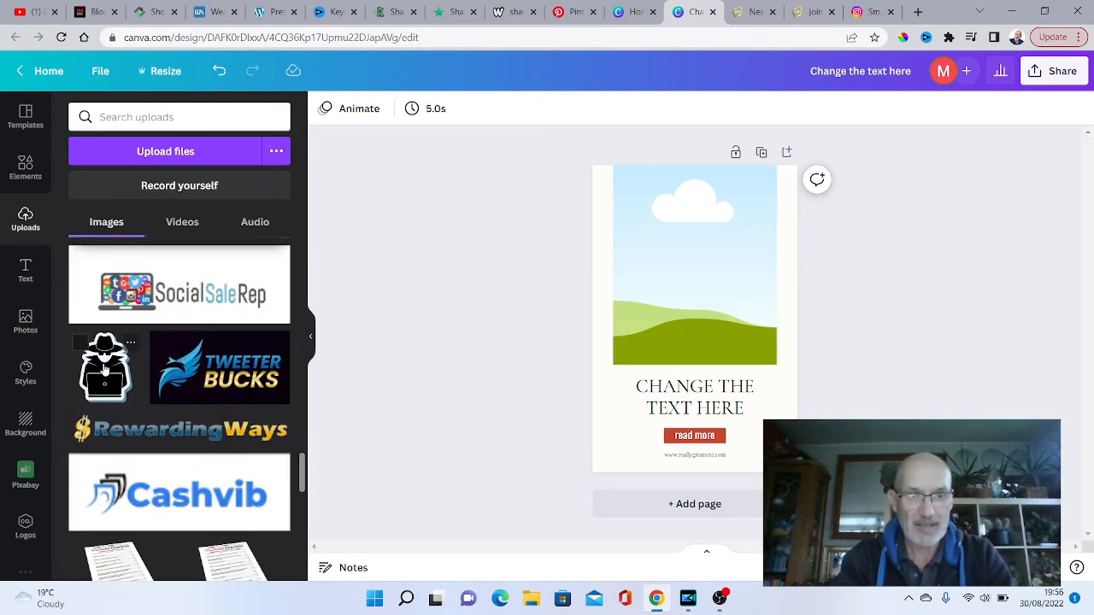
click(104, 368)
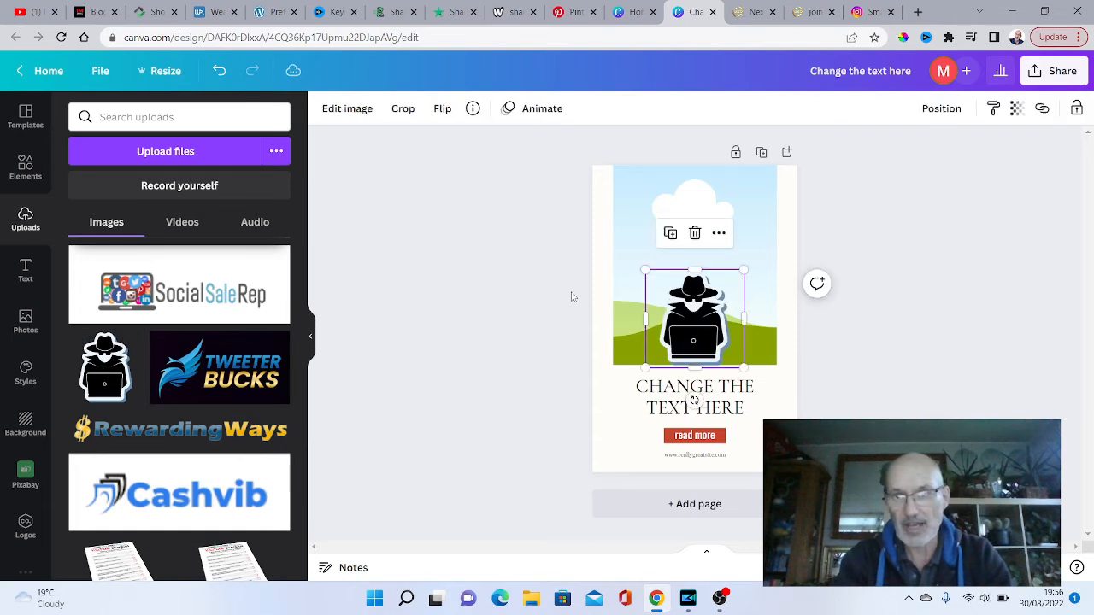
- Enlarge the hat-and-laptop figure to fill the area above the heading, reposition it, and remove the empty image grid behind it
drag(744, 271, 757, 208)
drag(644, 231, 605, 156)
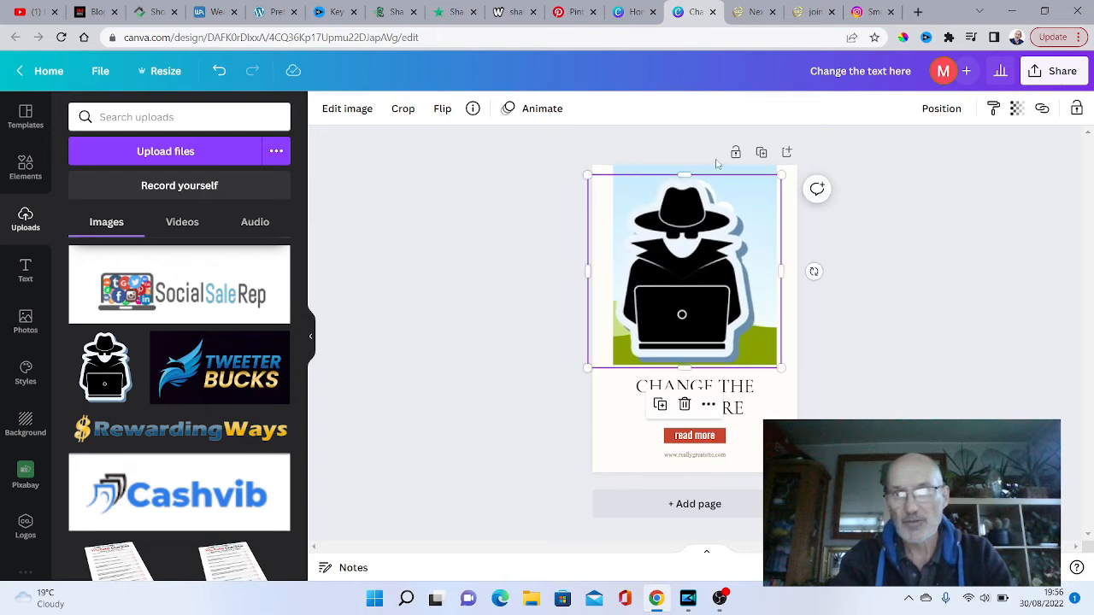
drag(781, 174, 798, 158)
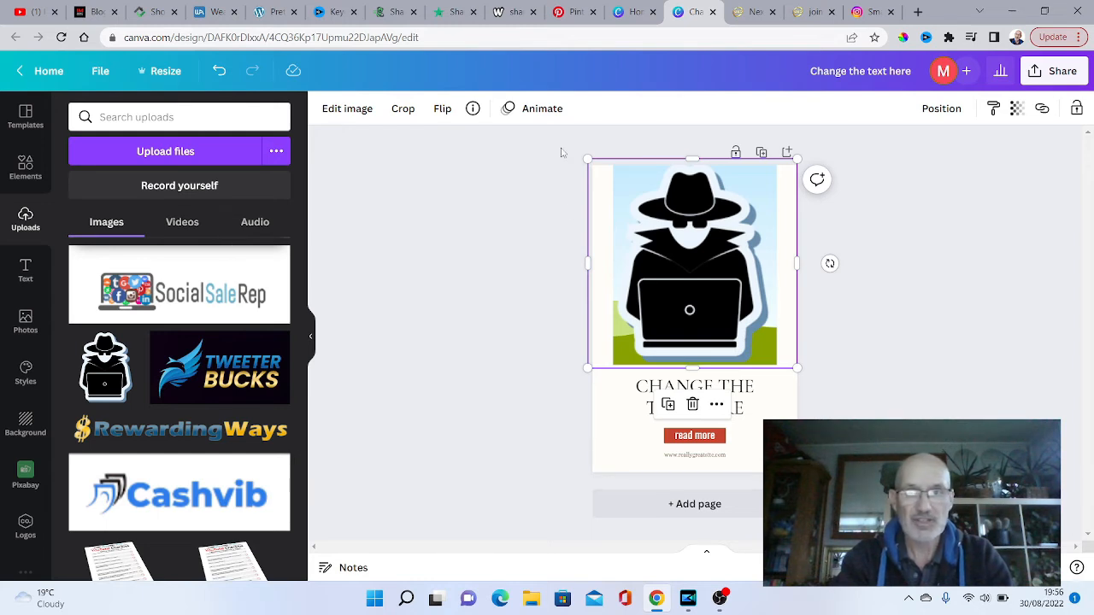
click(863, 227)
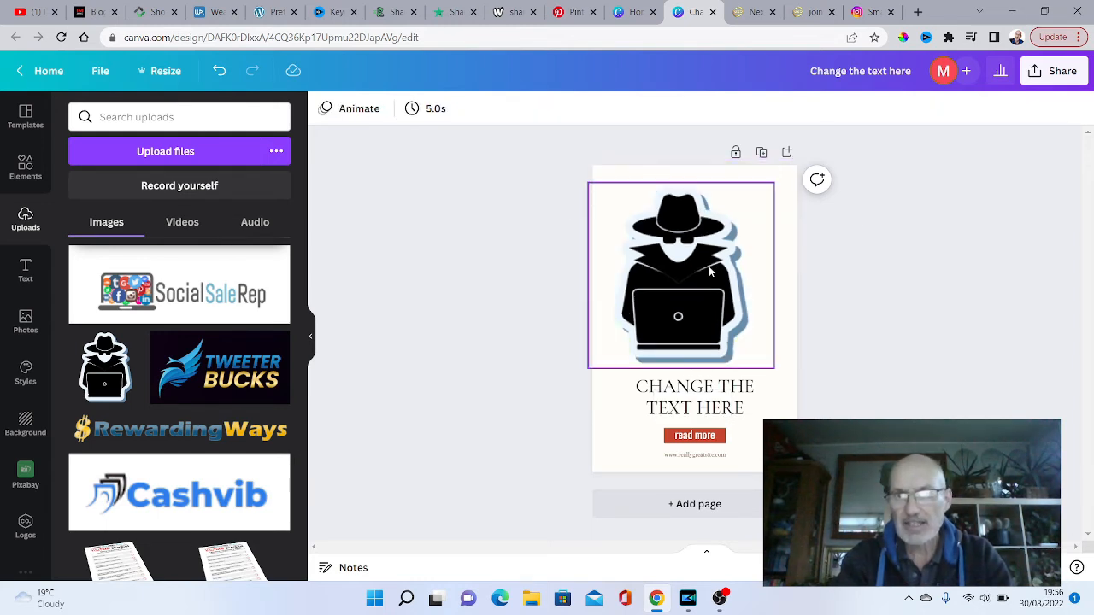
mouse_move(699, 271)
mouse_down()
mouse_move(732, 258)
mouse_move(701, 258)
mouse_move(715, 256)
mouse_up()
click(897, 269)
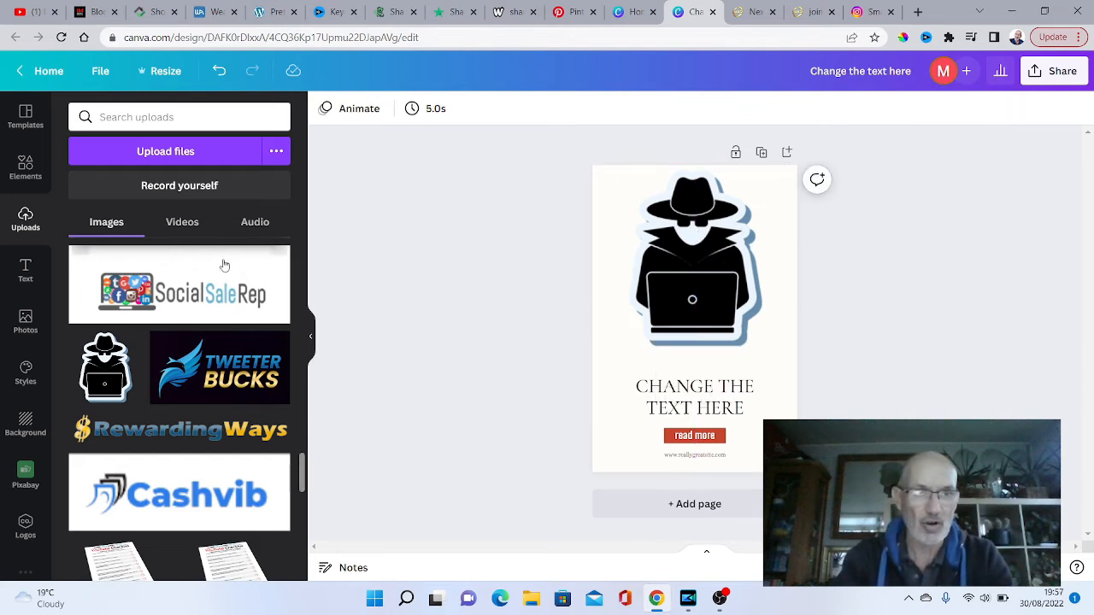
- Browse further through the available Pinterest Pin templates
click(27, 119)
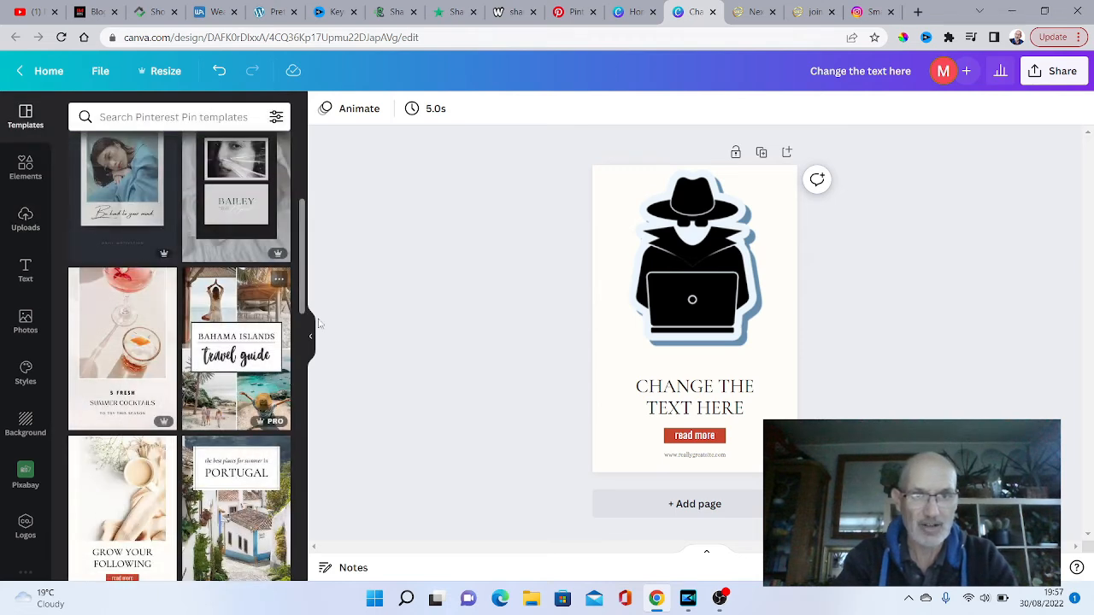
drag(302, 247, 290, 409)
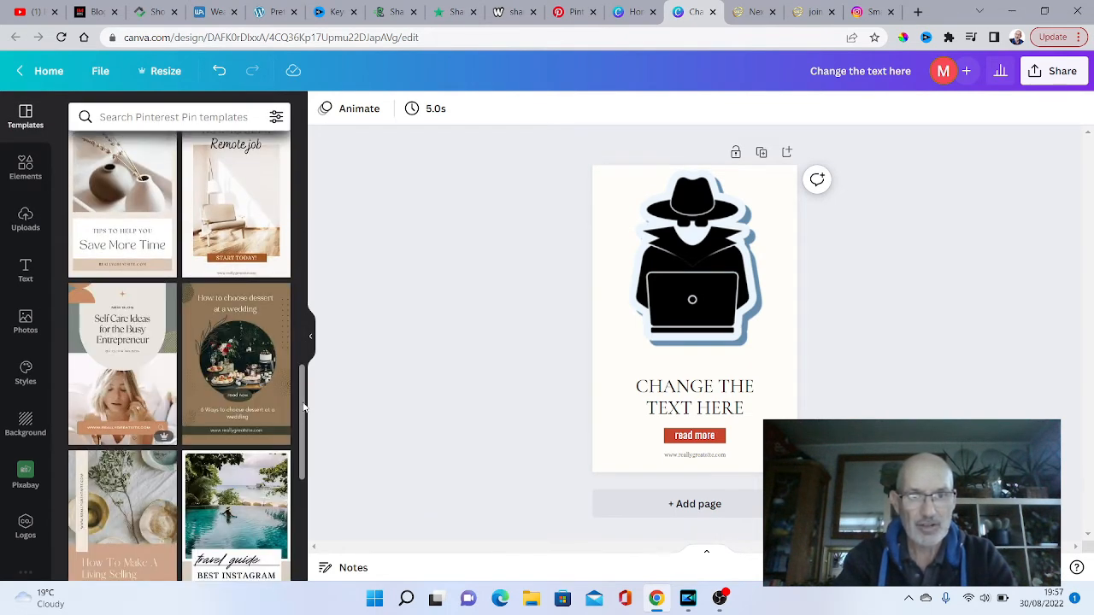
scroll(294, 453, down, 5)
scroll(297, 504, down, 3)
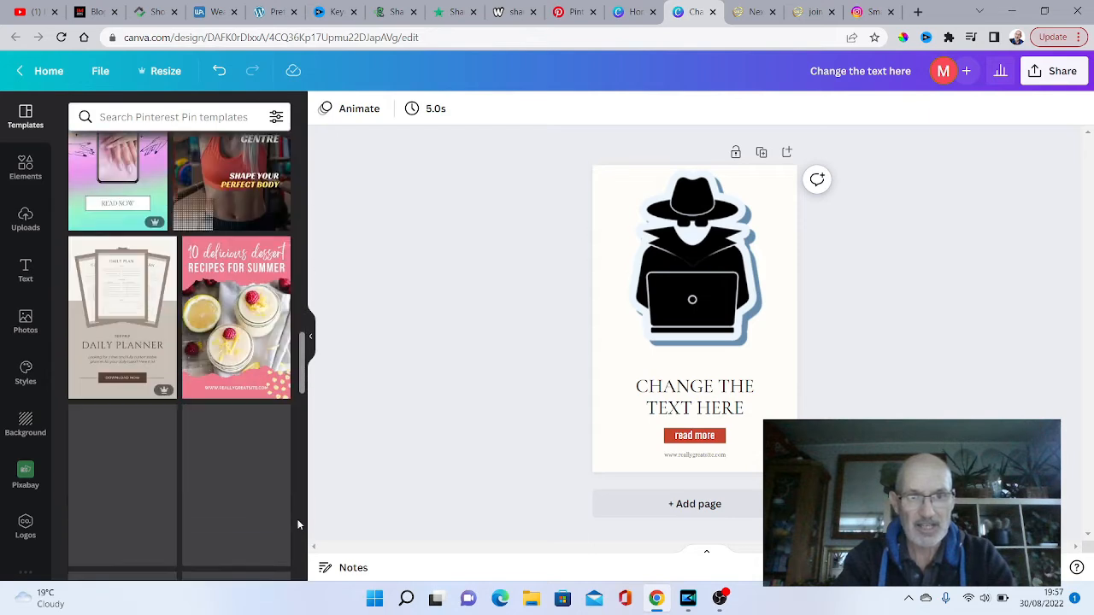
drag(304, 371, 297, 437)
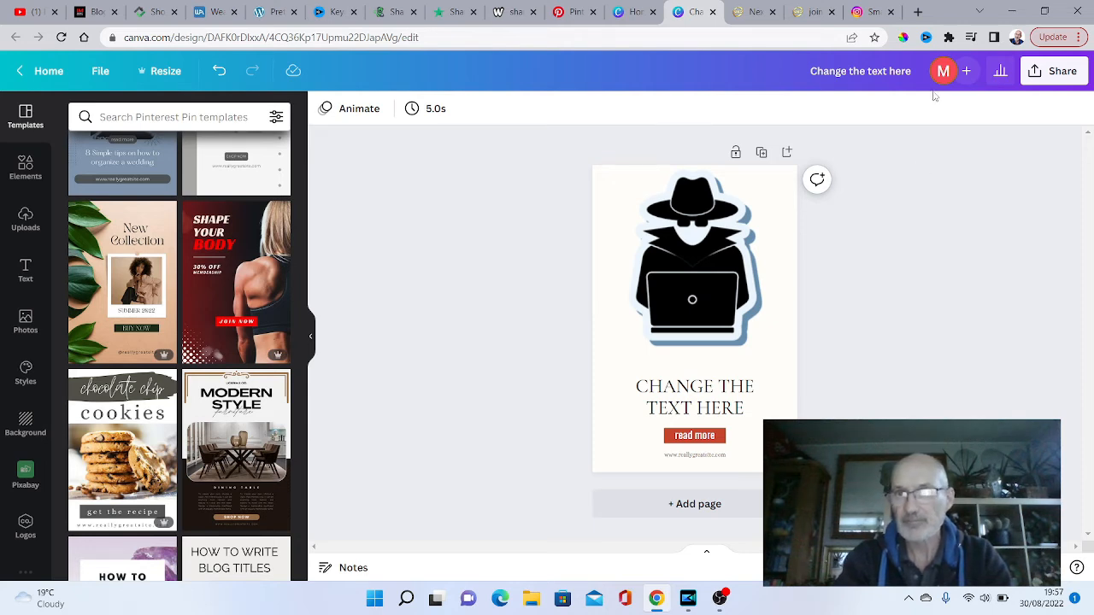
- Open the option for sharing the design directly to Pinterest, look through the boards available for the pin, and close it
click(1058, 79)
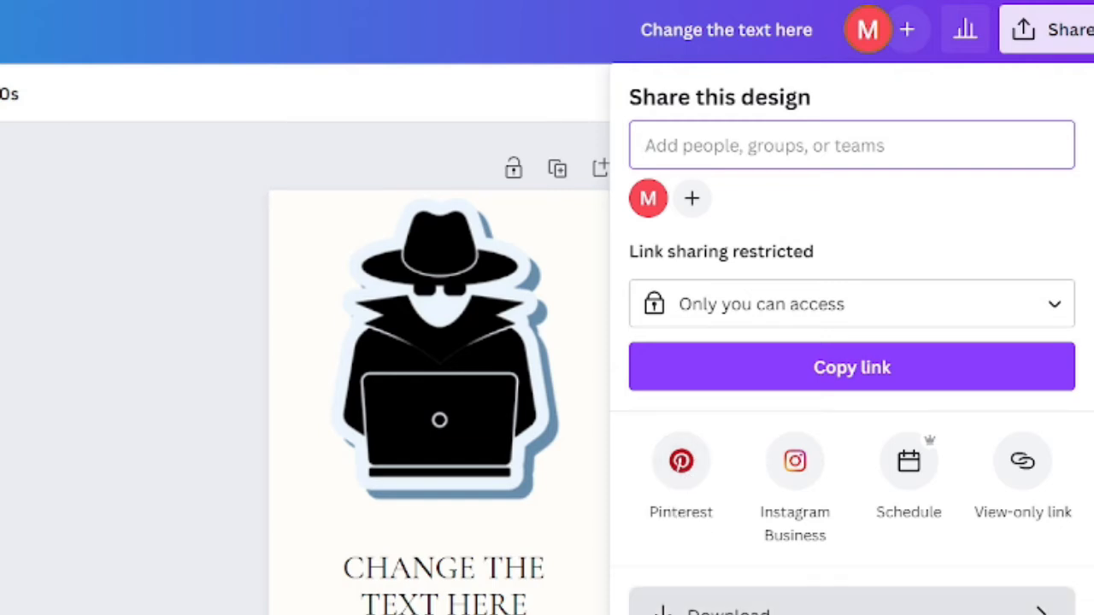
click(681, 462)
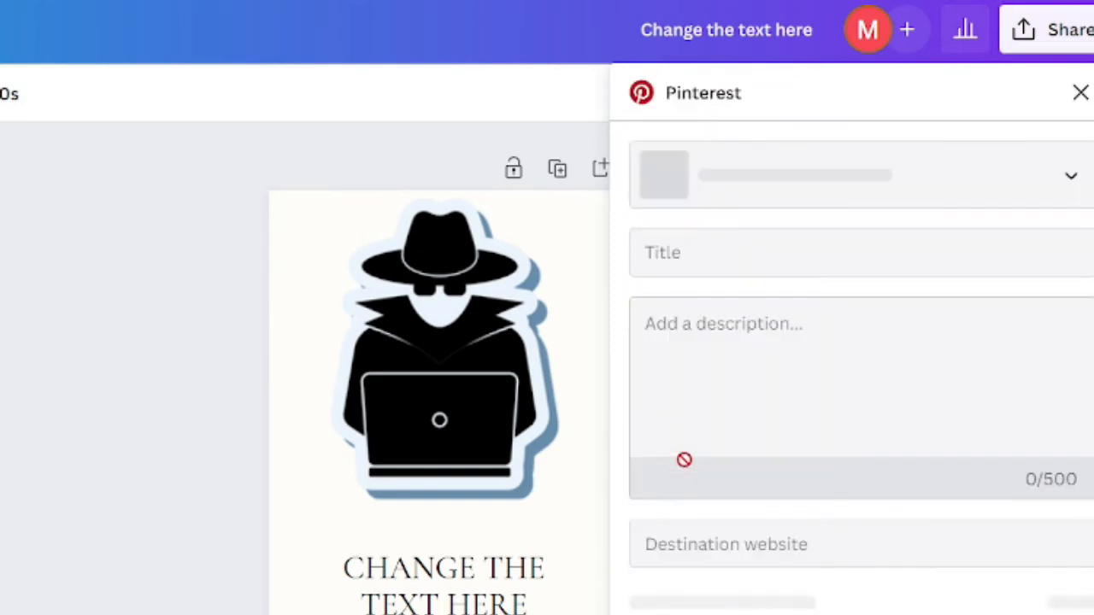
click(754, 187)
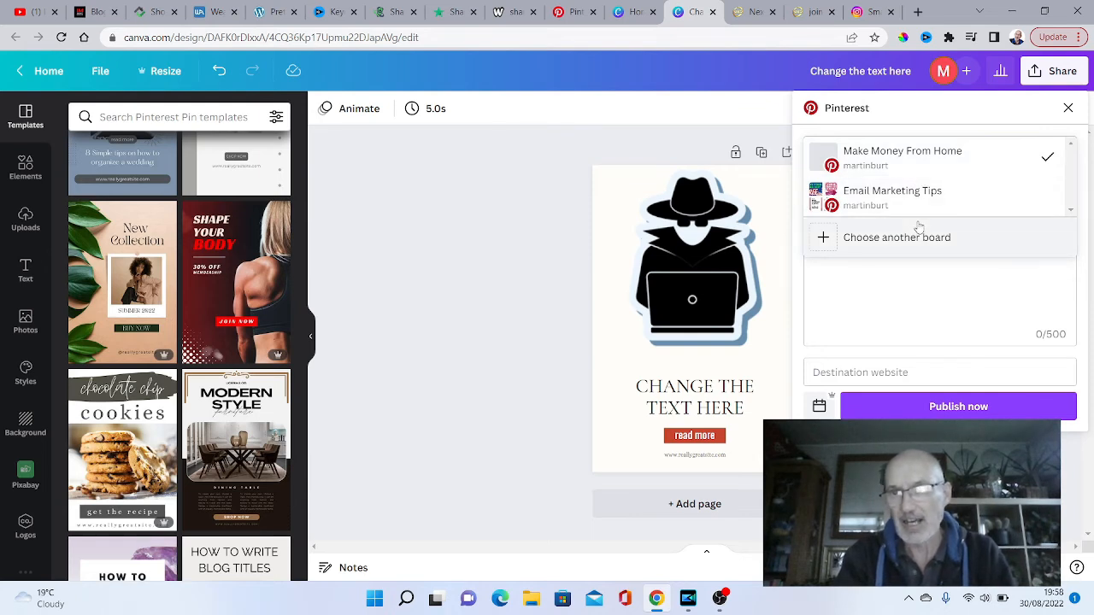
click(876, 246)
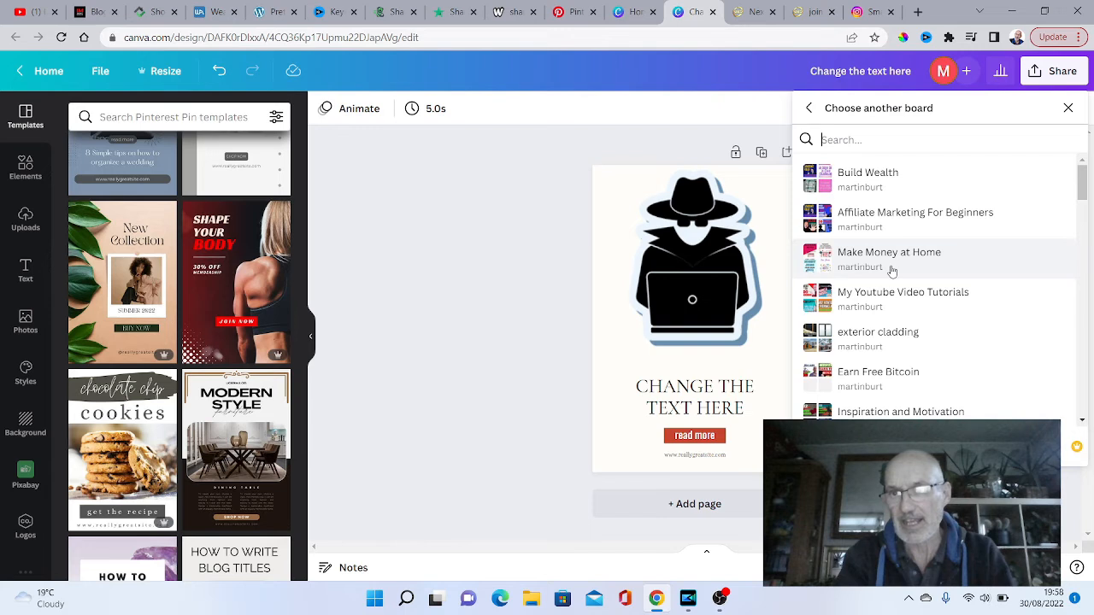
drag(1079, 189, 1078, 226)
scroll(951, 344, down, 1)
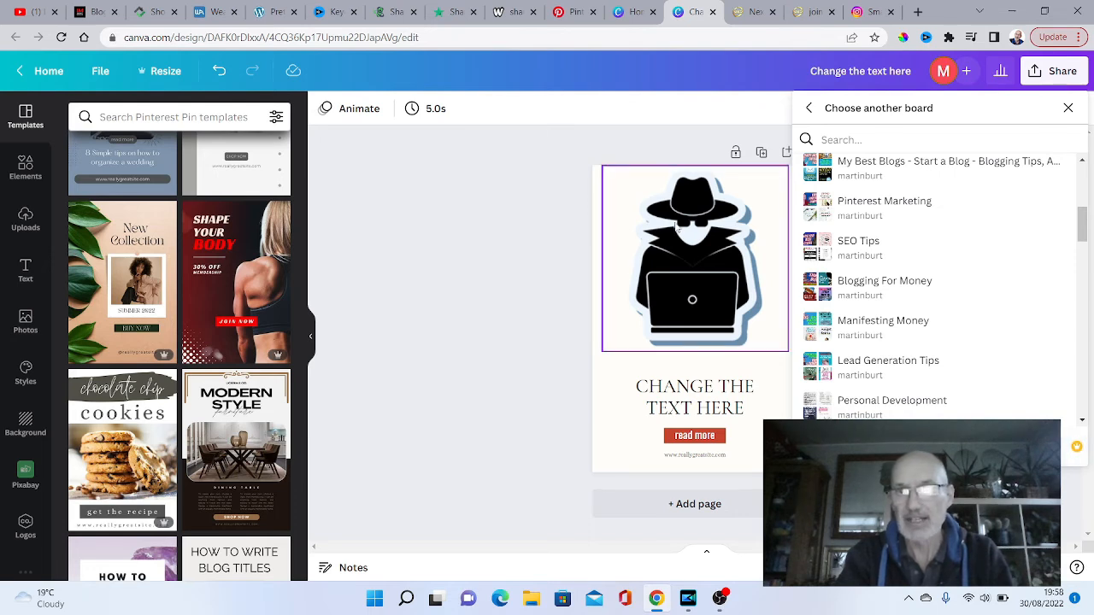
click(594, 143)
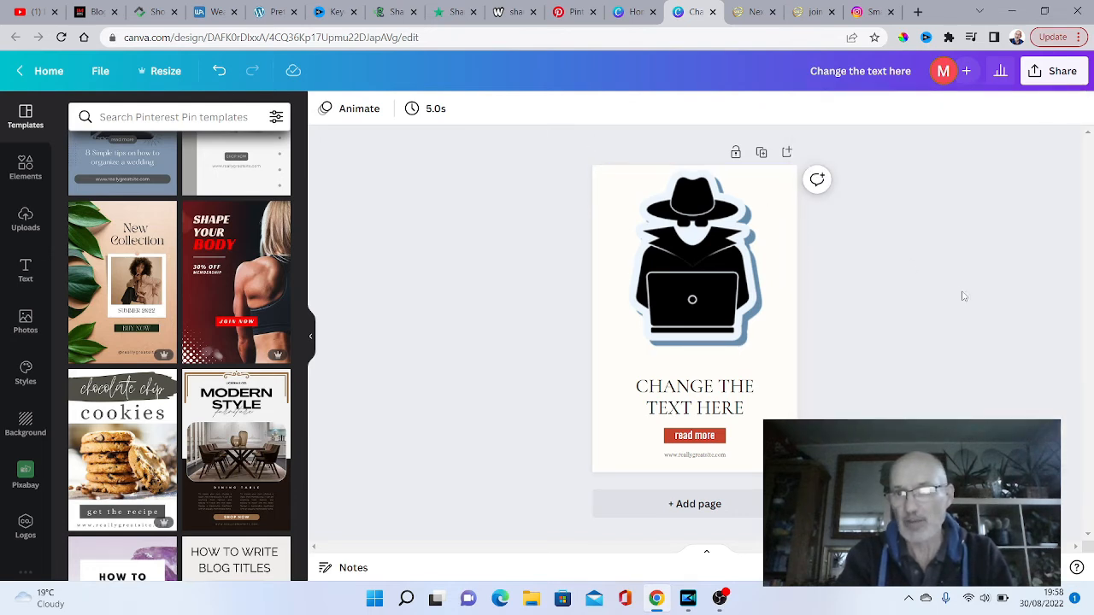
- Download the finished pin as a PNG file at 1000 × 1500 px
click(1067, 75)
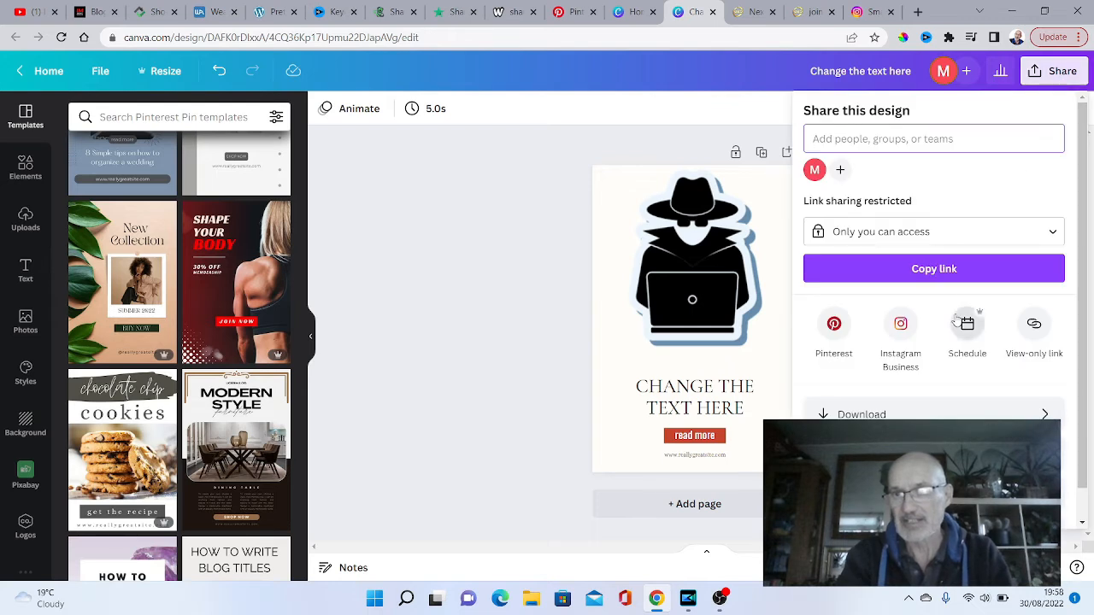
click(868, 415)
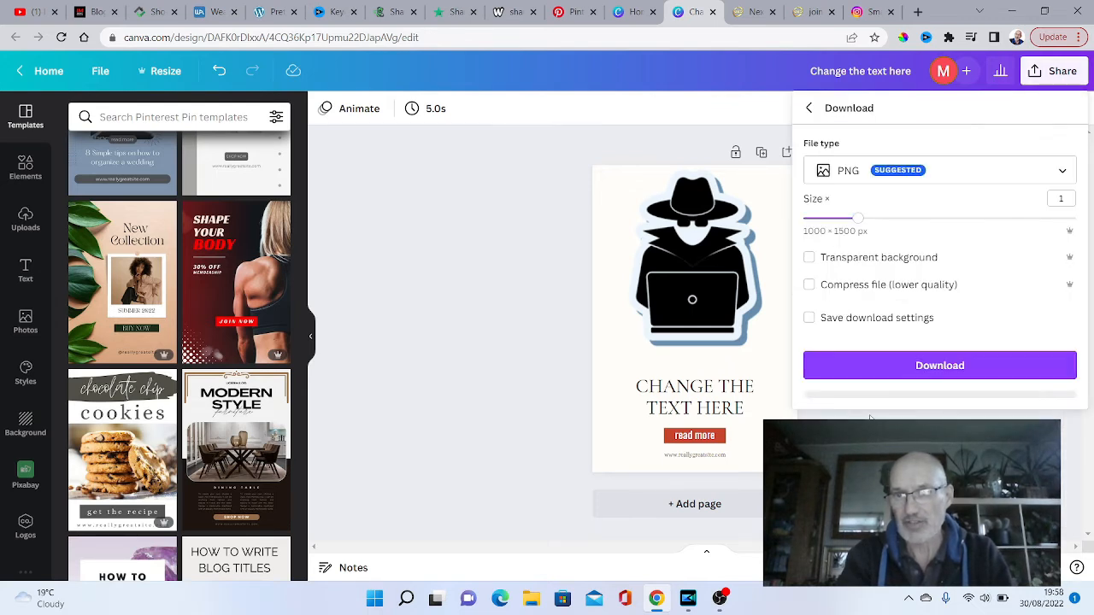
click(936, 367)
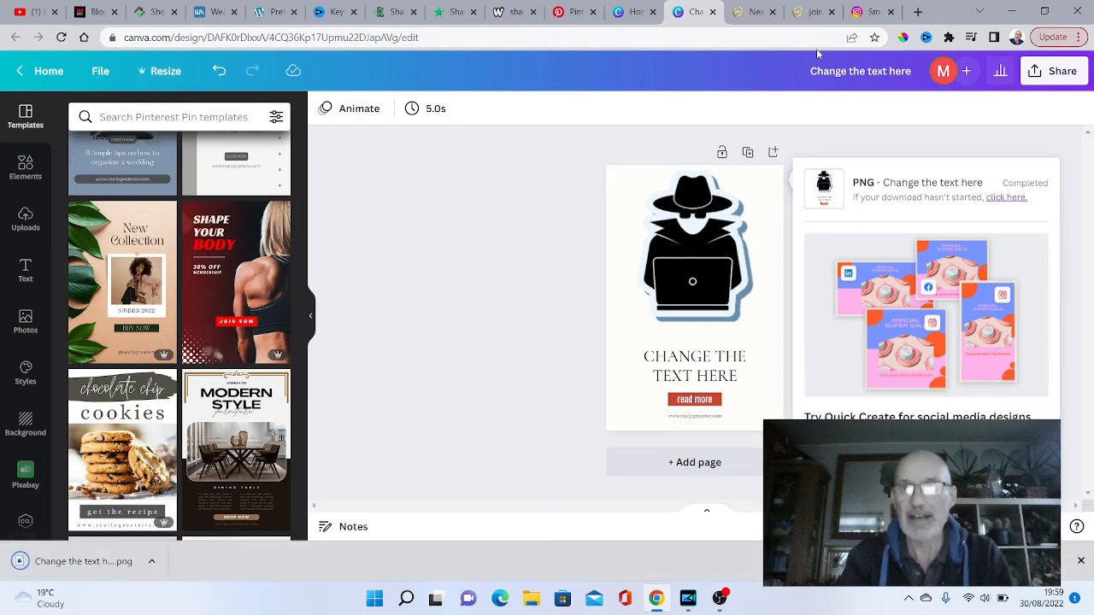
- Switch to the Pinterest pin builder and upload the "Change the text here" image from the Downloads folder
click(568, 13)
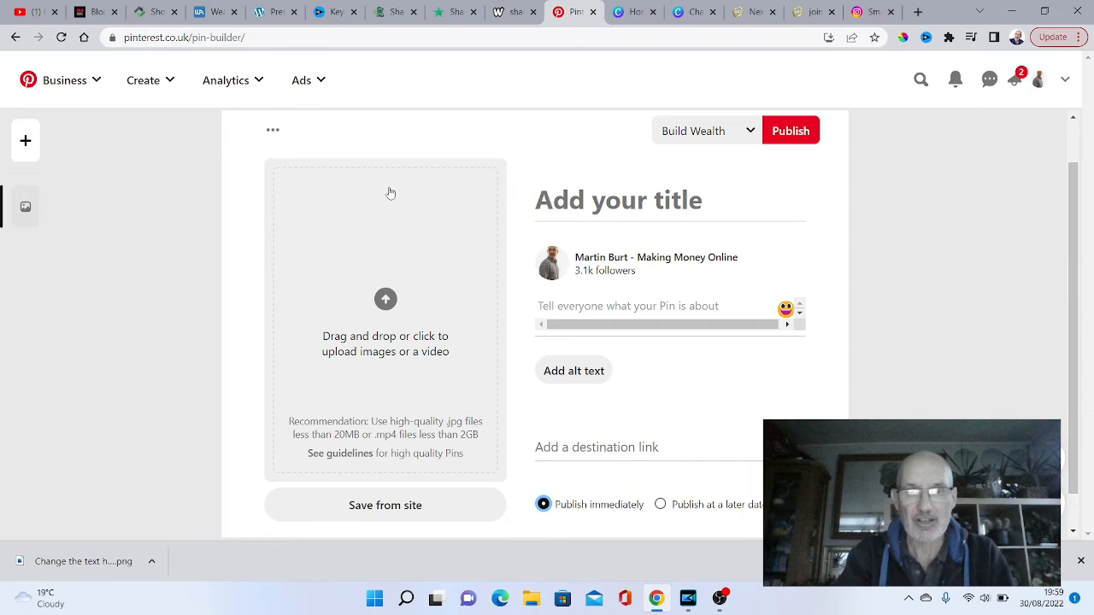
click(384, 301)
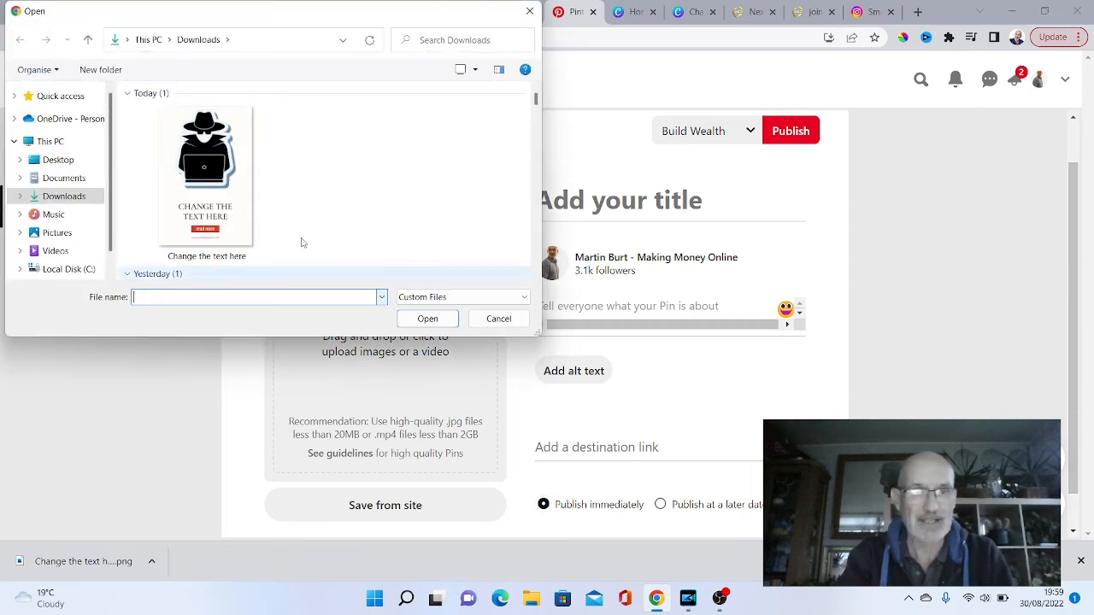
click(234, 145)
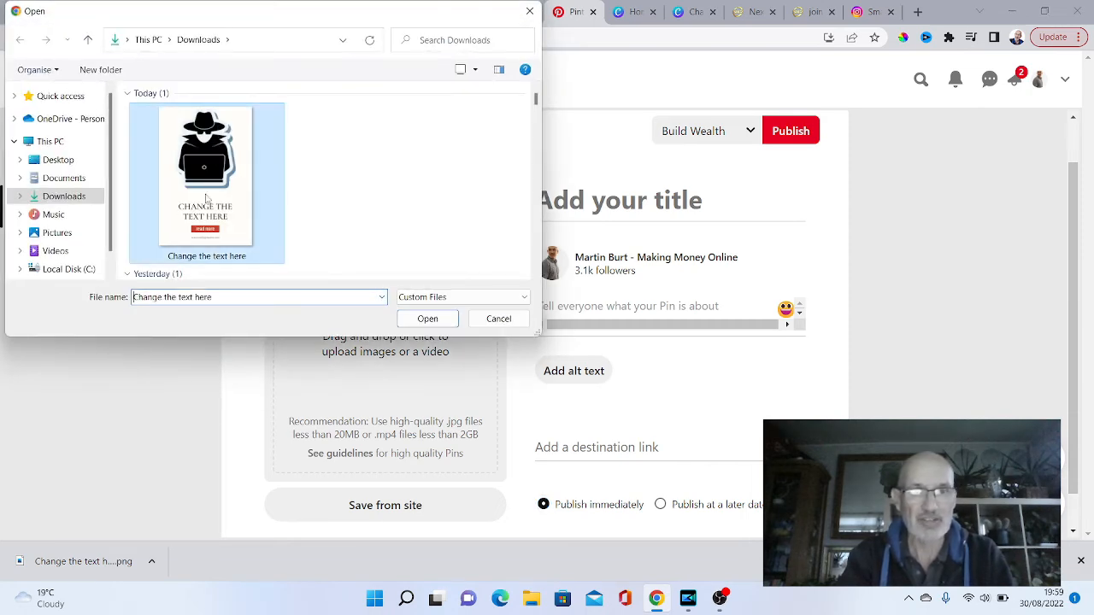
click(427, 319)
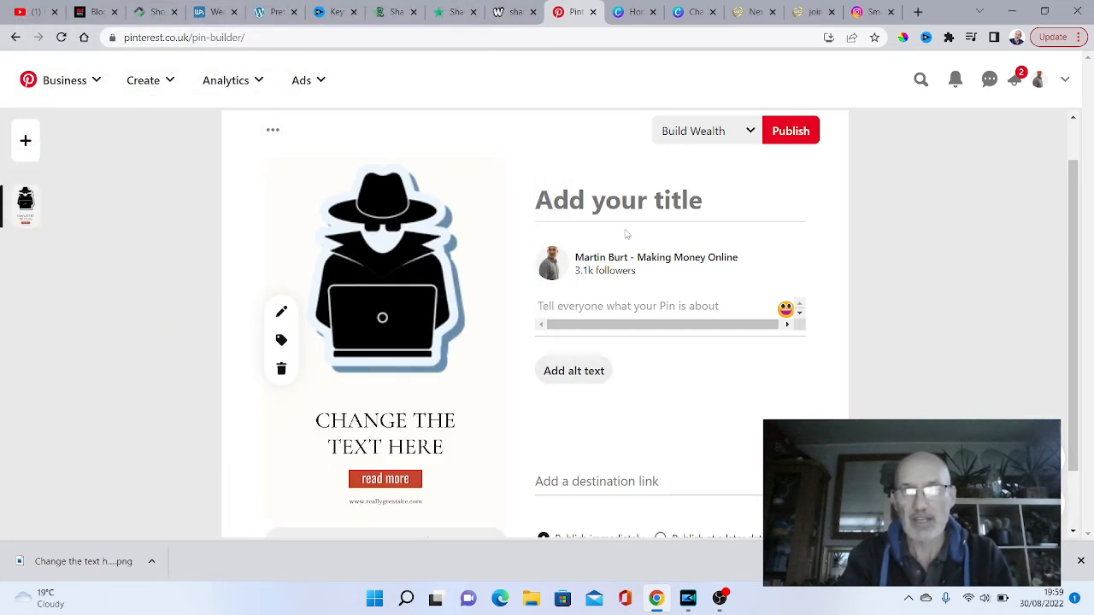
- Title the pin "This is my test pin"
click(569, 202)
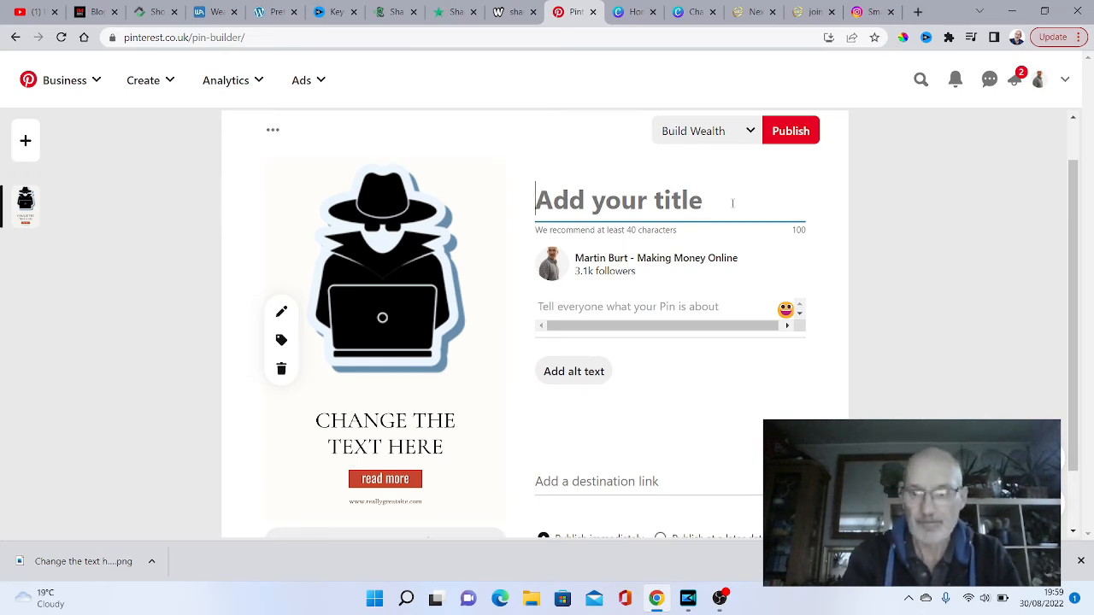
text(This is my tex=st)
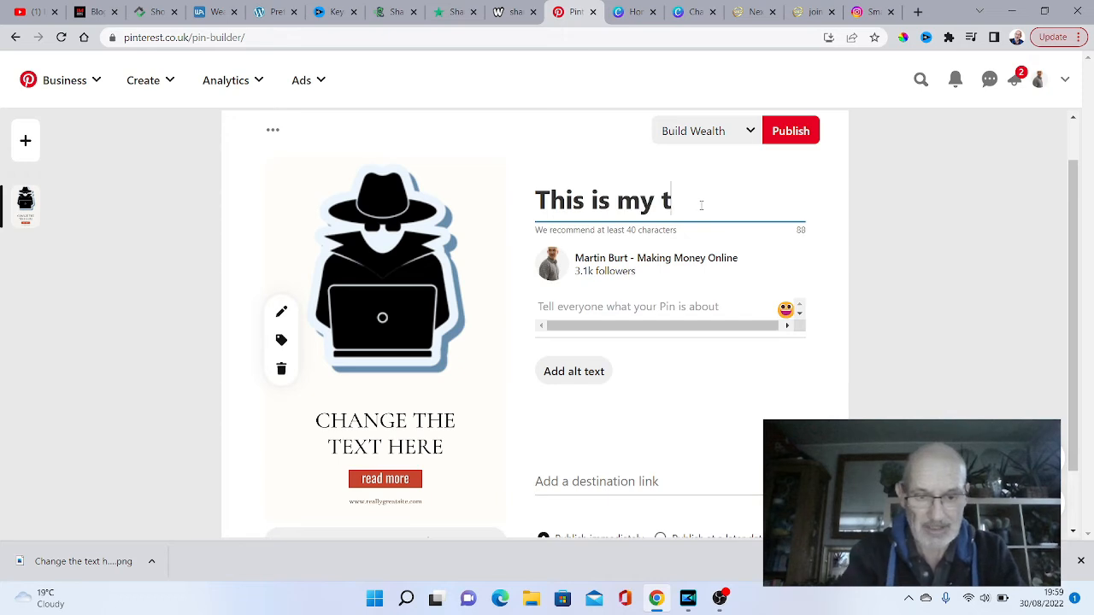
key(BackSpace)
key(BackSpace)
key(BackSpace)
key(BackSpace)
text(st )
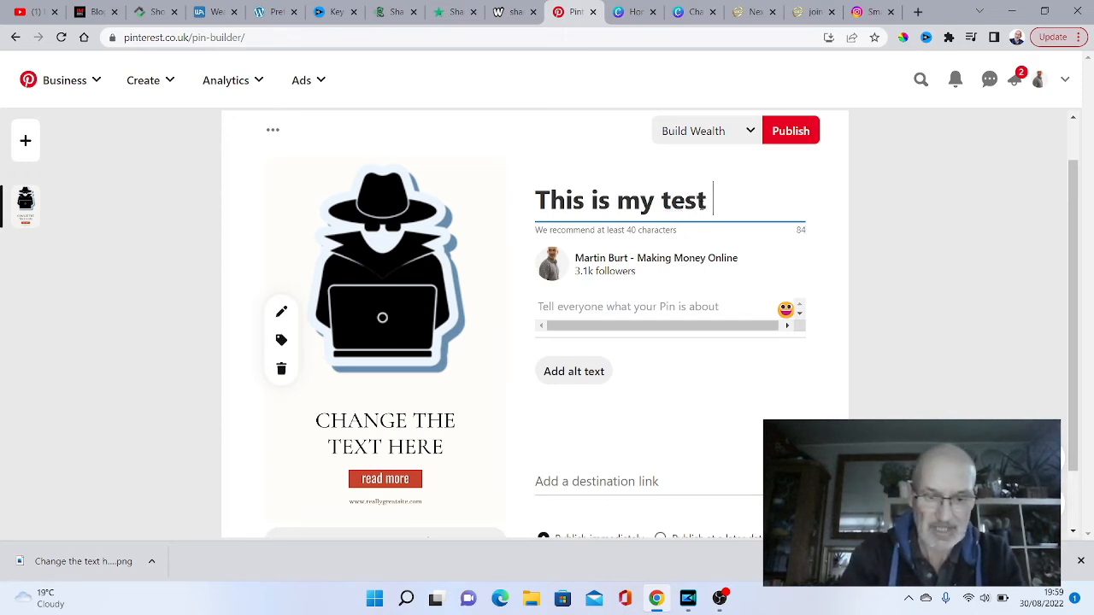
text(pin)
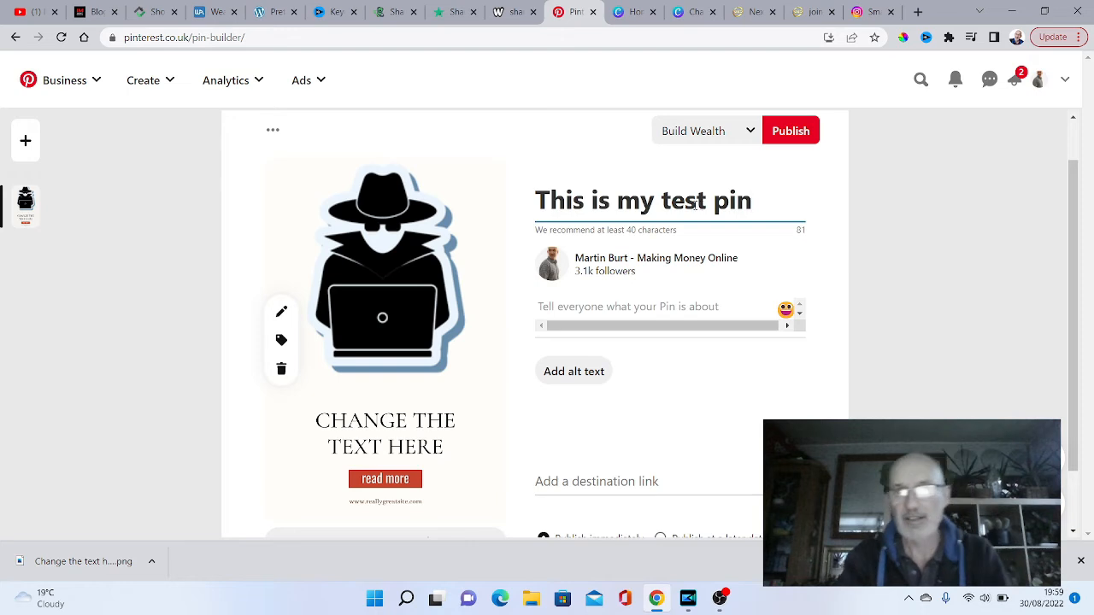
- Open the alt text and destination link fields for the pin, and look over the available boards and publishing options
click(609, 377)
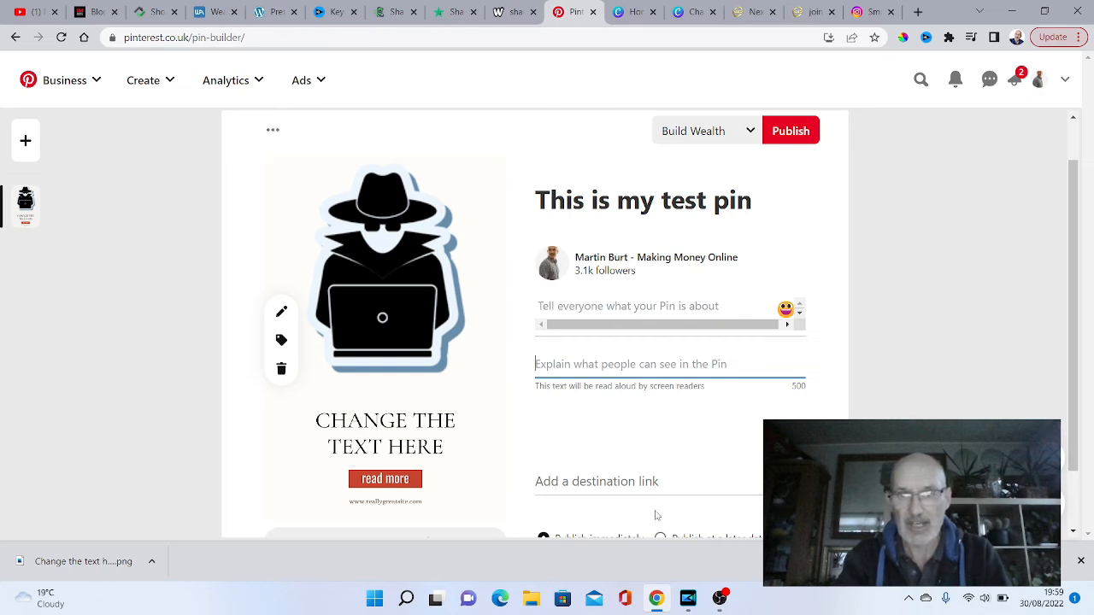
click(644, 481)
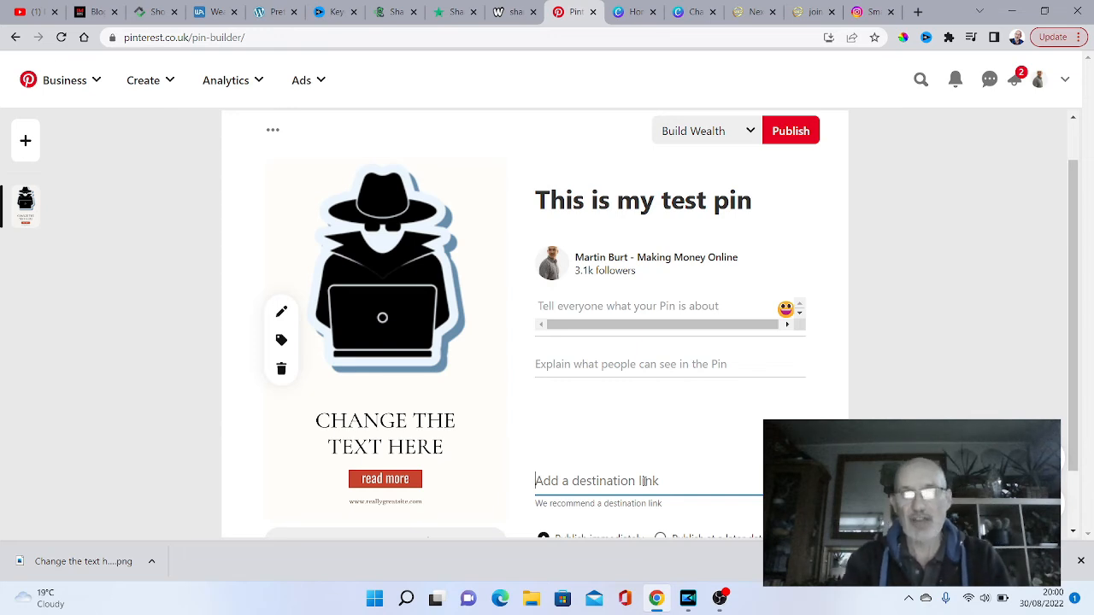
click(749, 133)
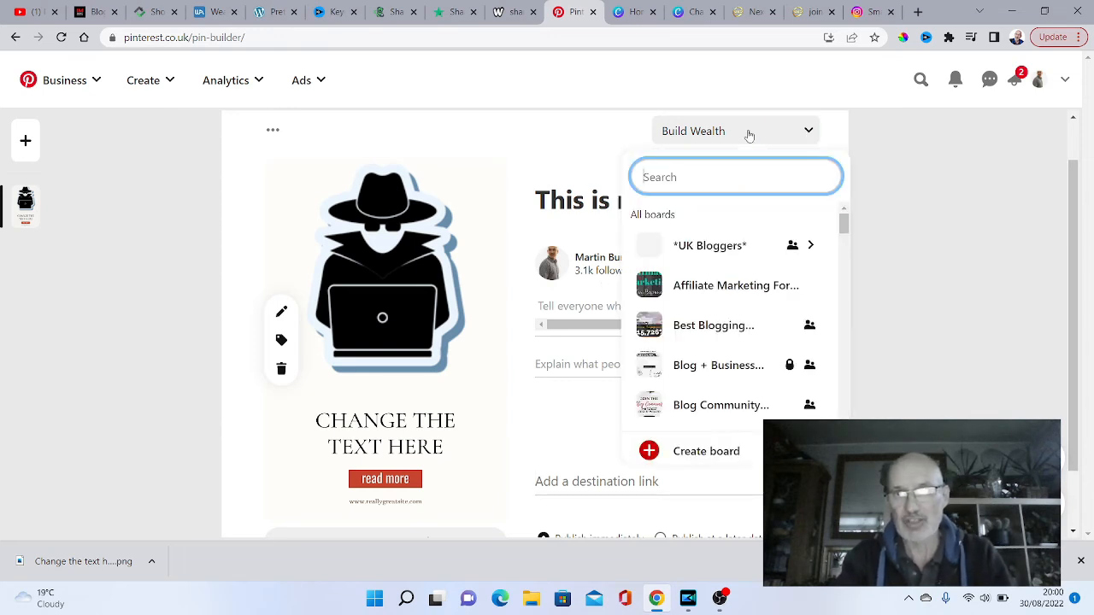
click(784, 128)
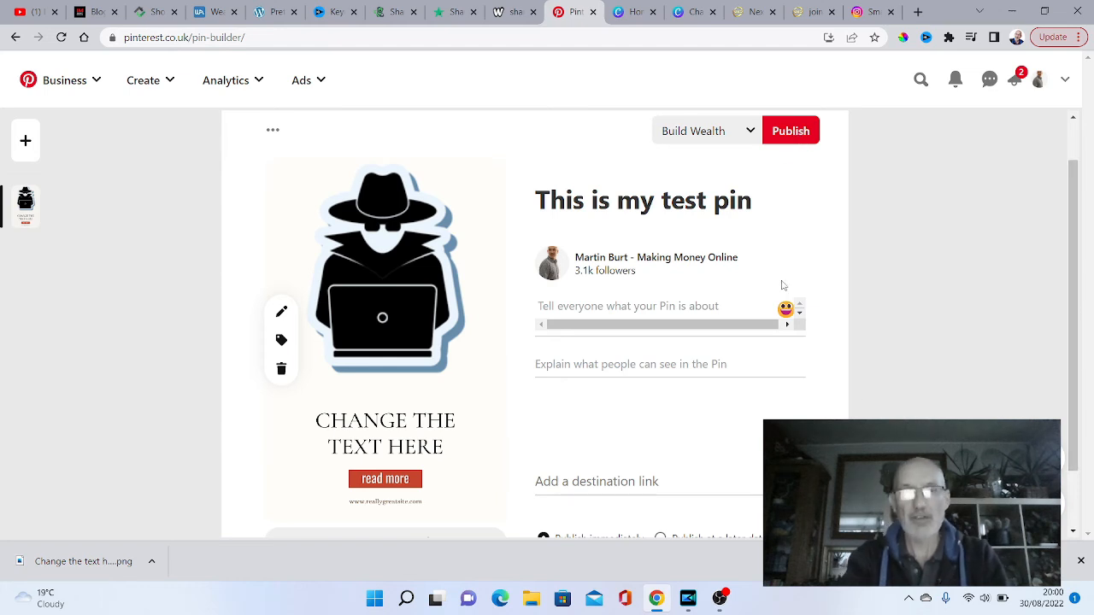
scroll(283, 281, down, 1)
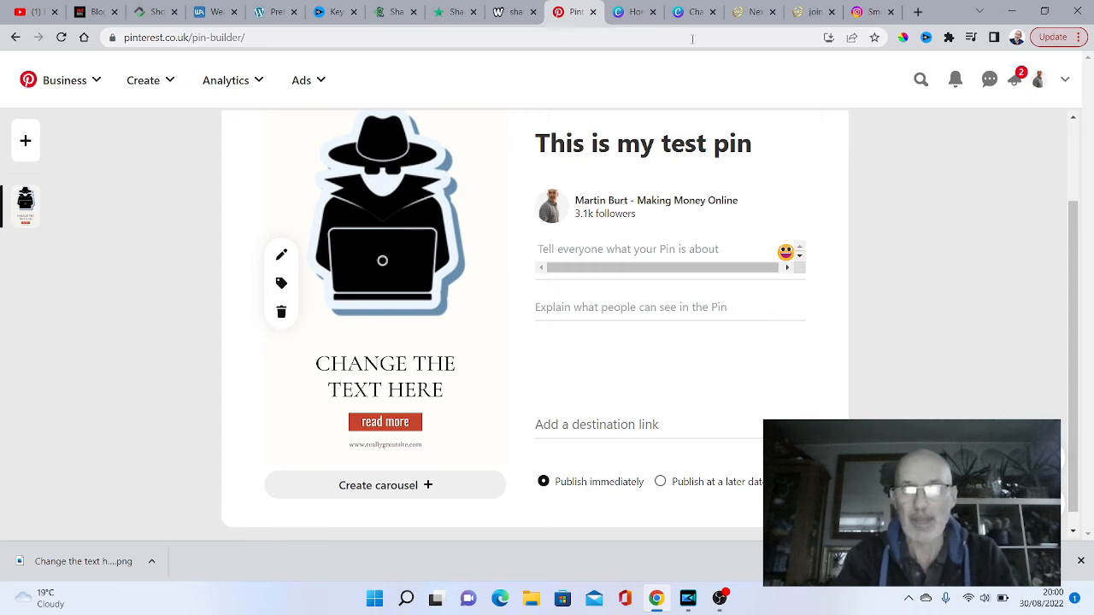
- Return to Canva, close the finished pin design, and create a new Pinterest Video Pin at 1000 × 1500 px
click(694, 13)
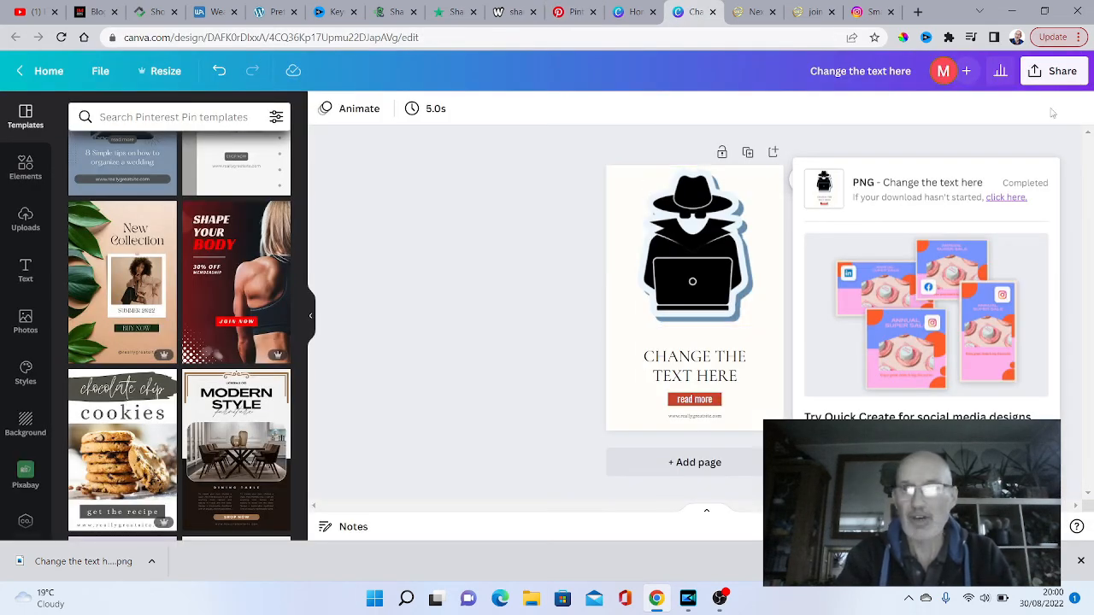
key(ctrl+w)
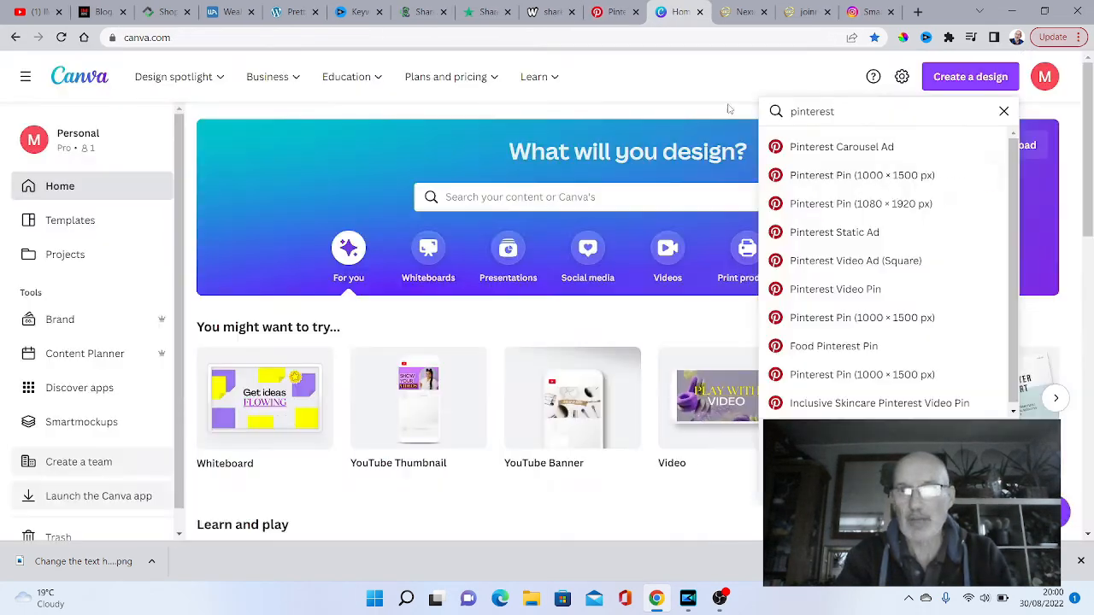
click(835, 290)
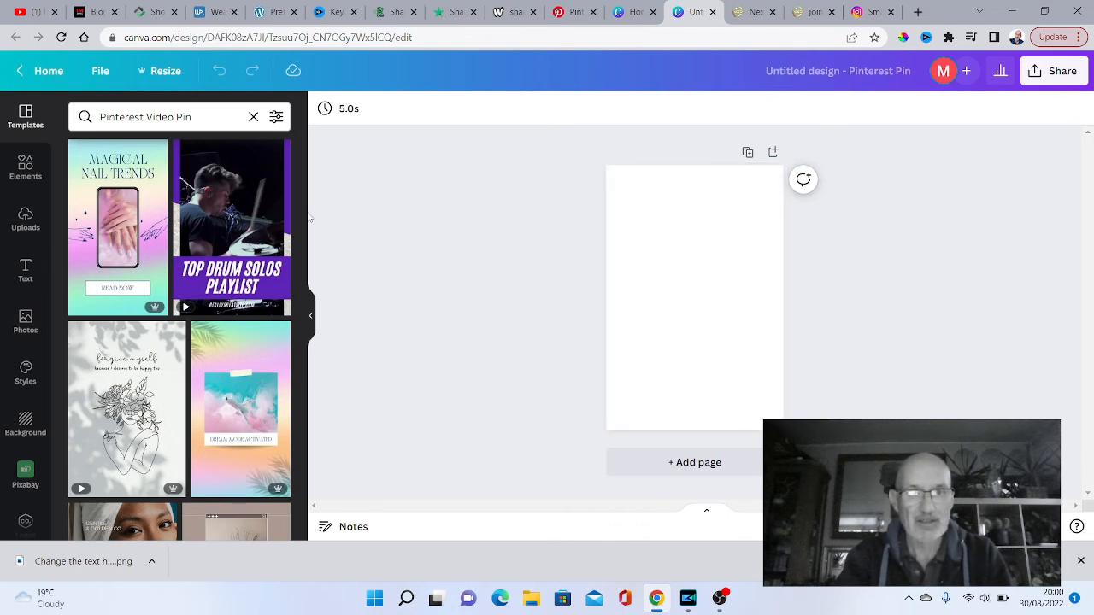
- Apply the "Top Drum Solos Playlist" video template to the blank page and check the design's sharing options
mouse_move(304, 198)
mouse_down()
mouse_move(305, 257)
mouse_move(303, 195)
mouse_up()
mouse_move(213, 205)
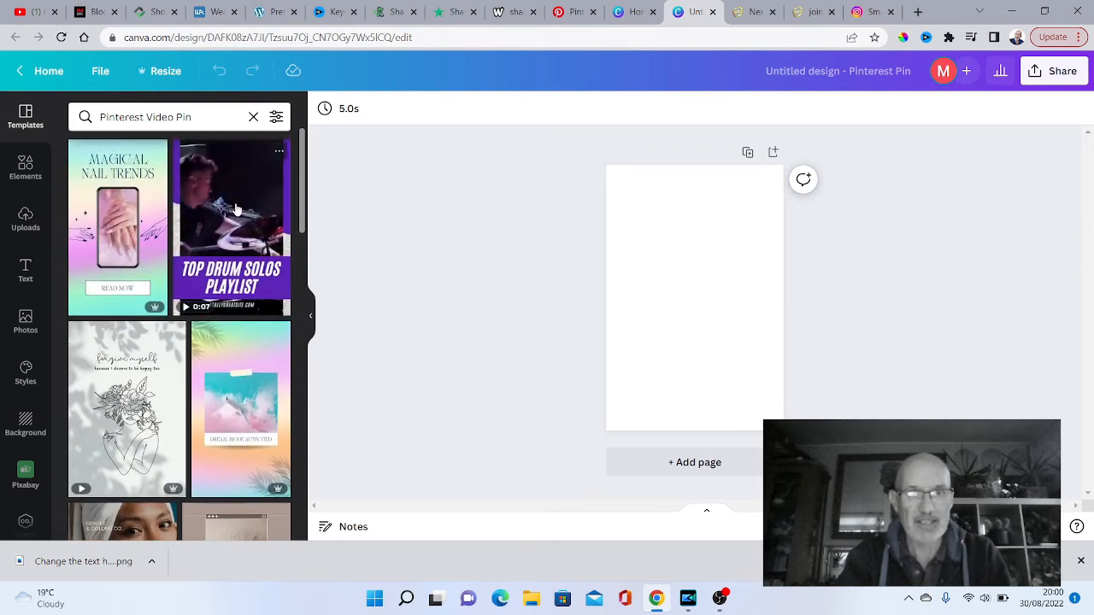
click(218, 216)
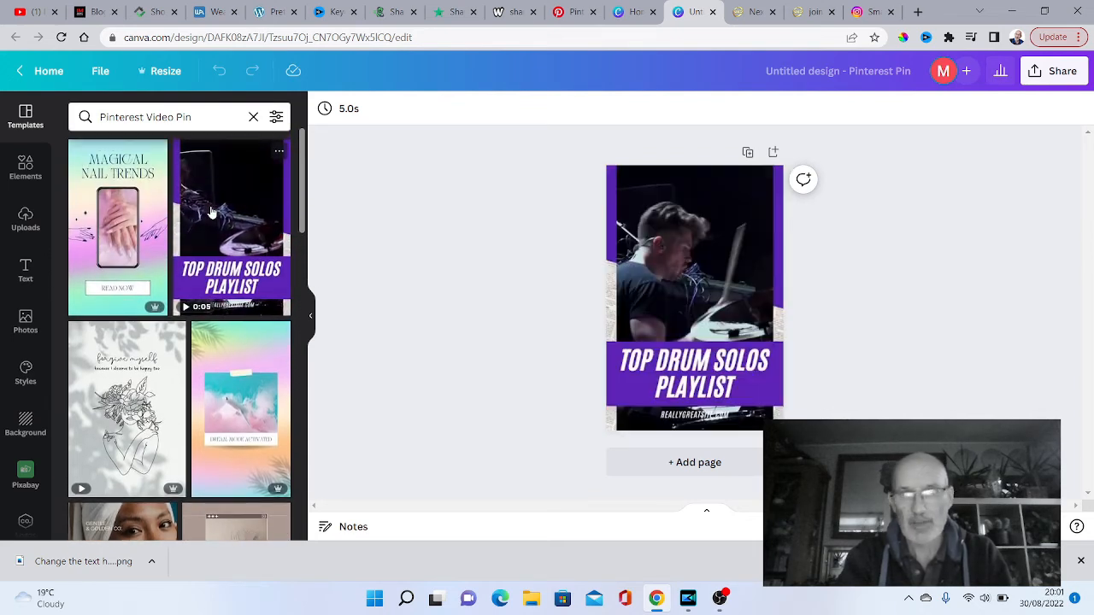
click(892, 311)
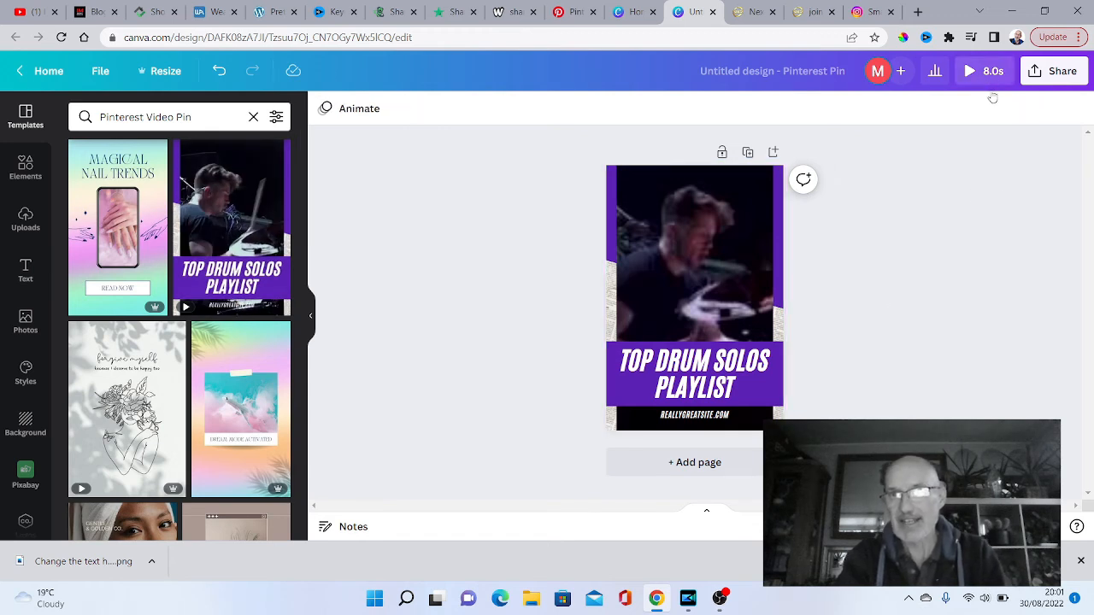
click(1056, 75)
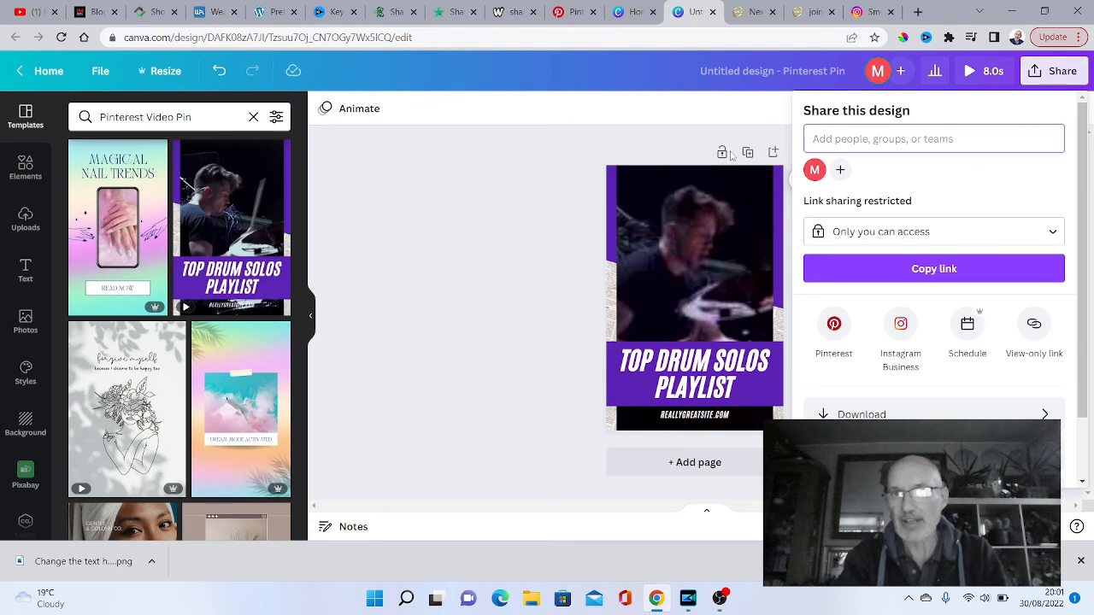
click(599, 98)
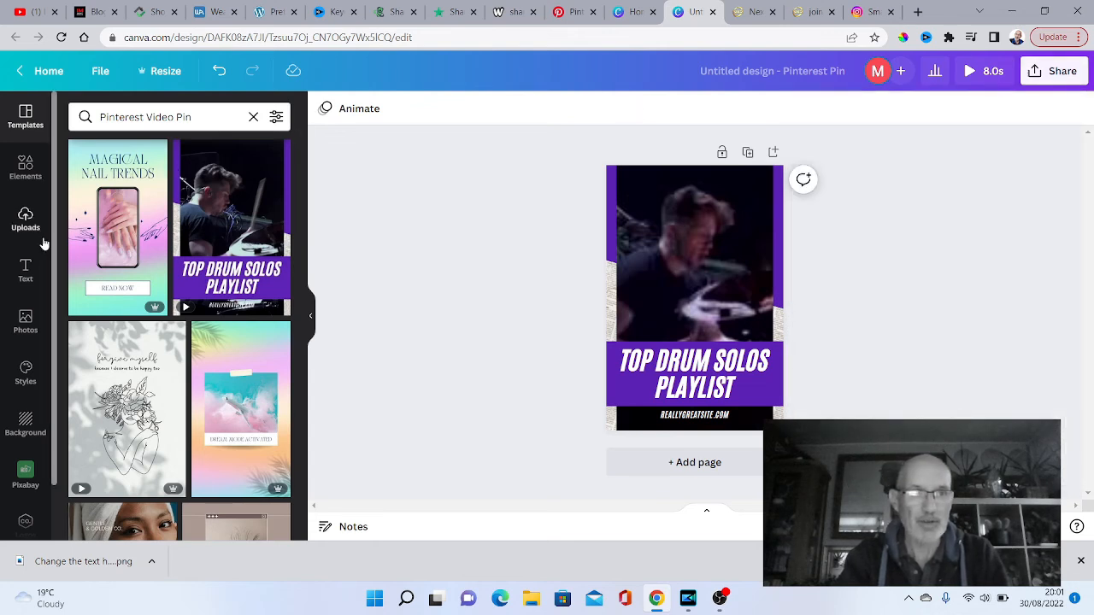
- Replace the template's drummer video with the uploaded 21.9-second clip, shift it slightly up, and pause its playback
click(26, 221)
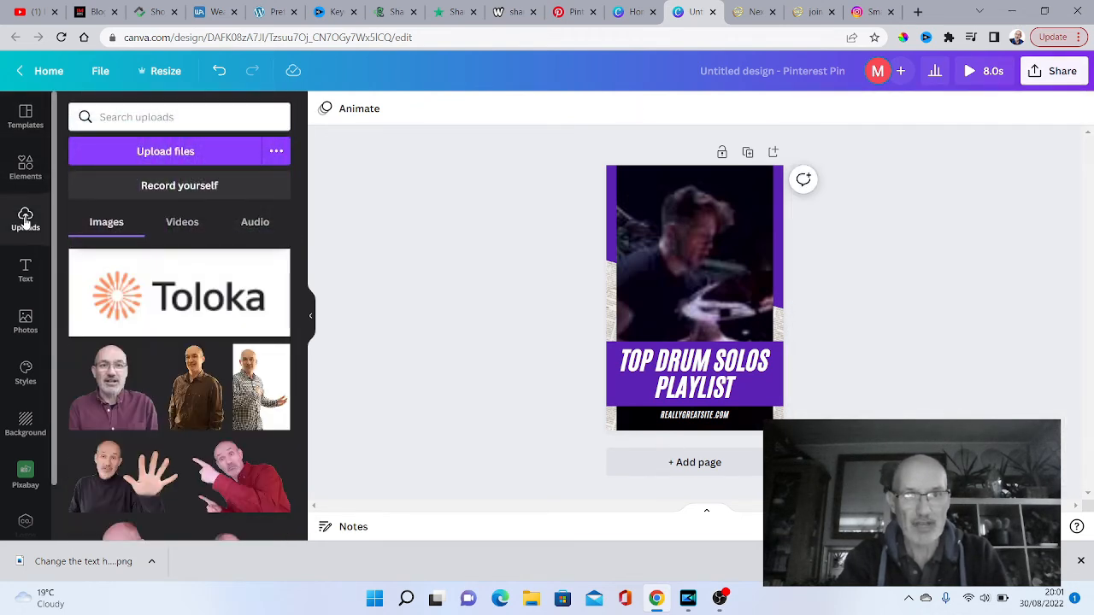
click(182, 223)
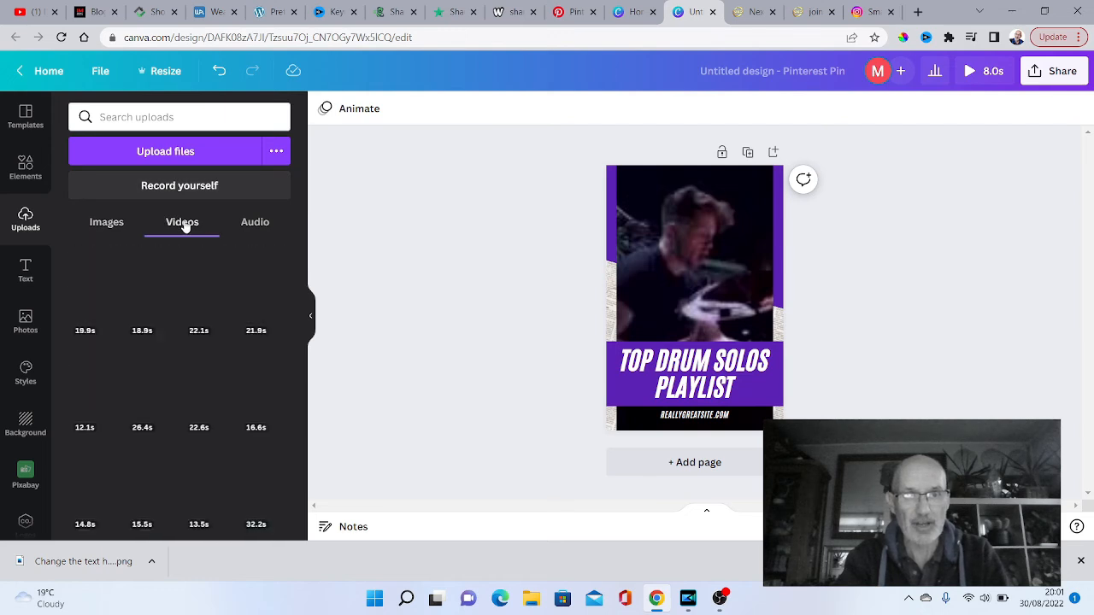
click(721, 275)
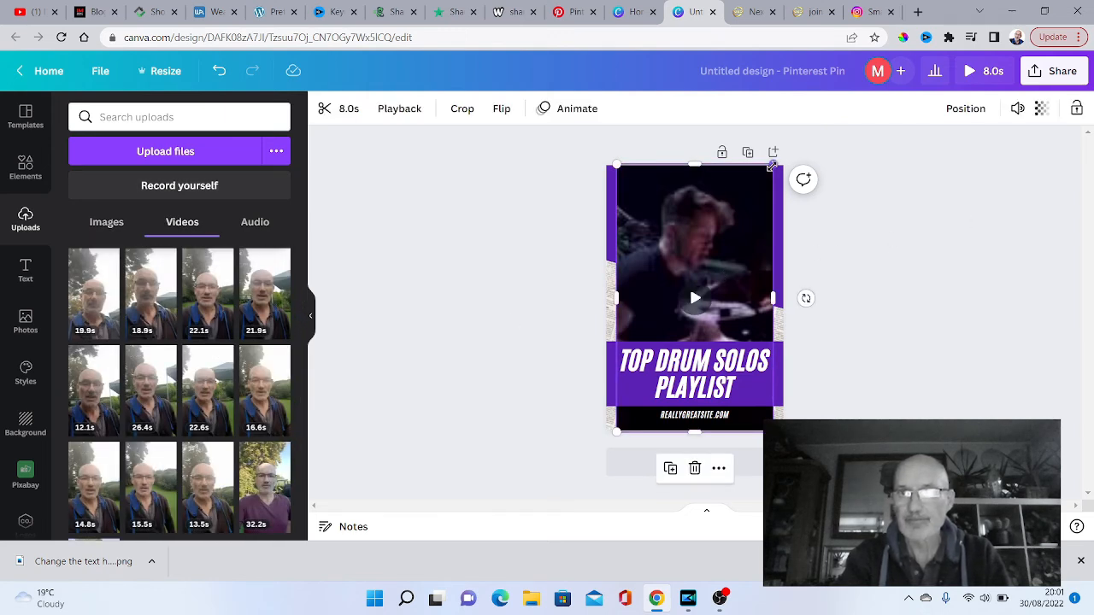
click(695, 469)
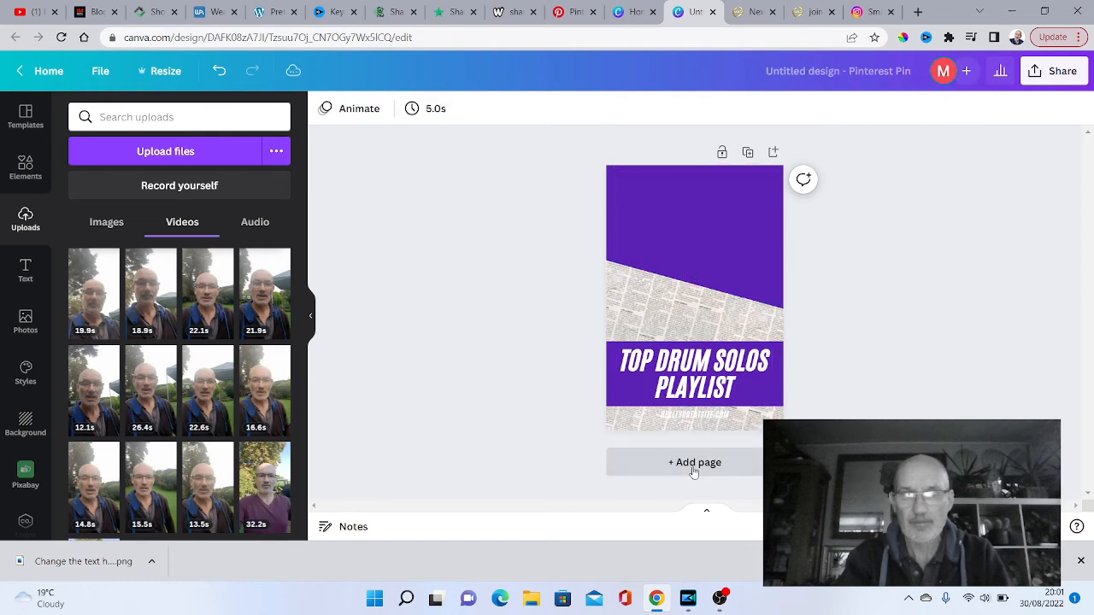
click(261, 312)
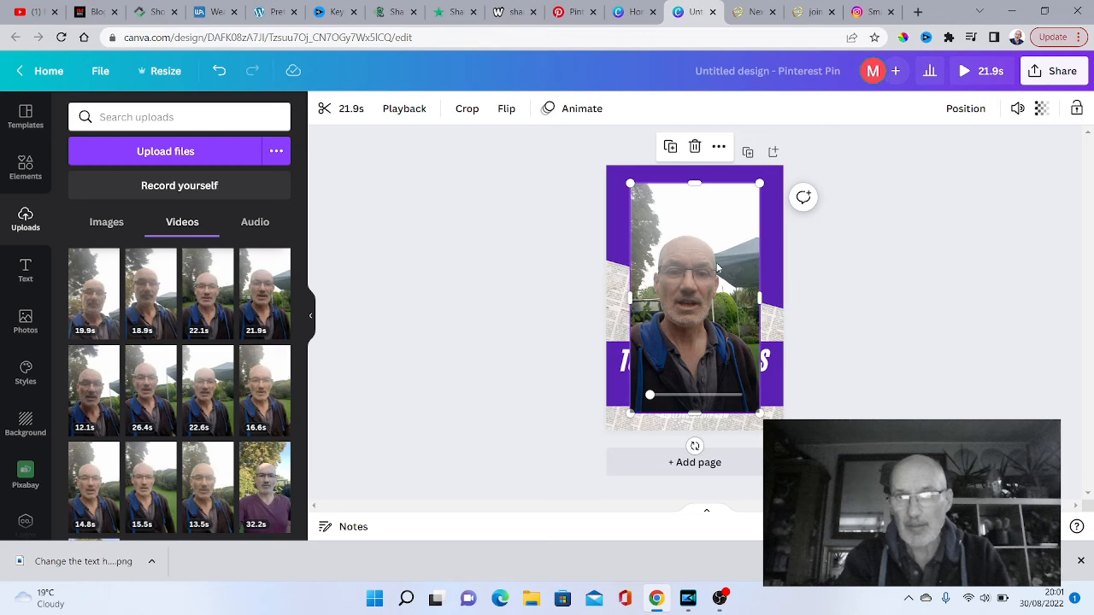
click(726, 263)
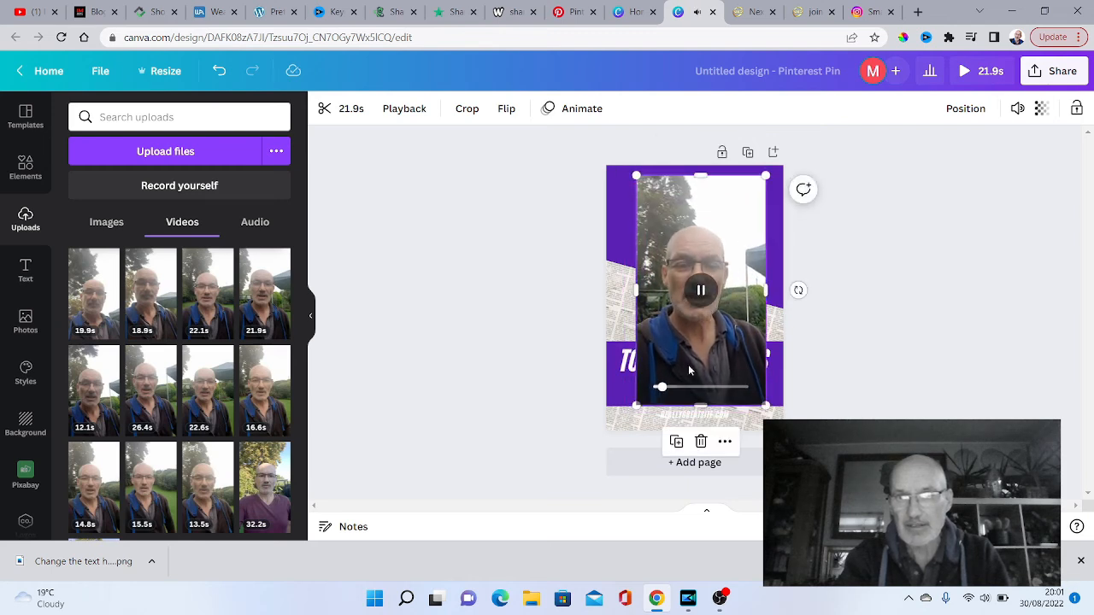
click(700, 290)
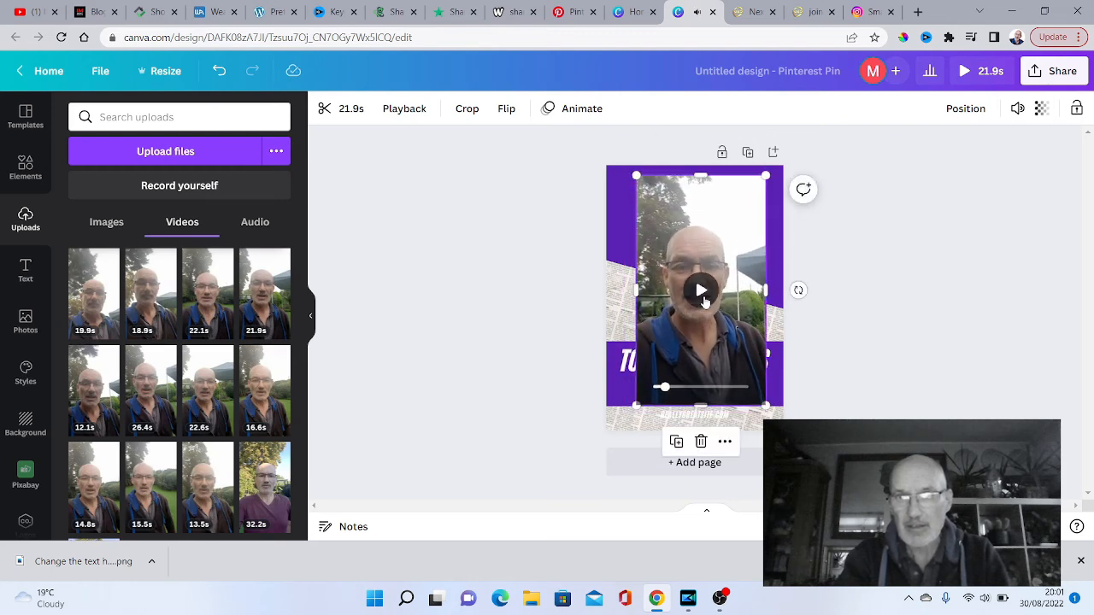
- Recolour the purple page background to bright blue from The Deep Blue palette and delete the tilted newspaper image
click(620, 232)
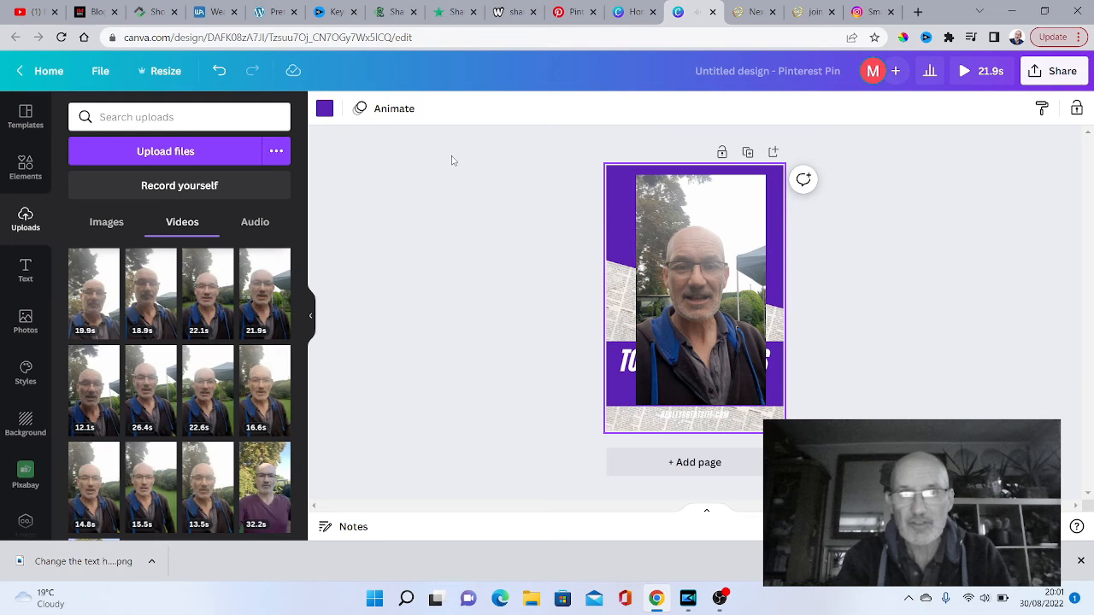
click(323, 110)
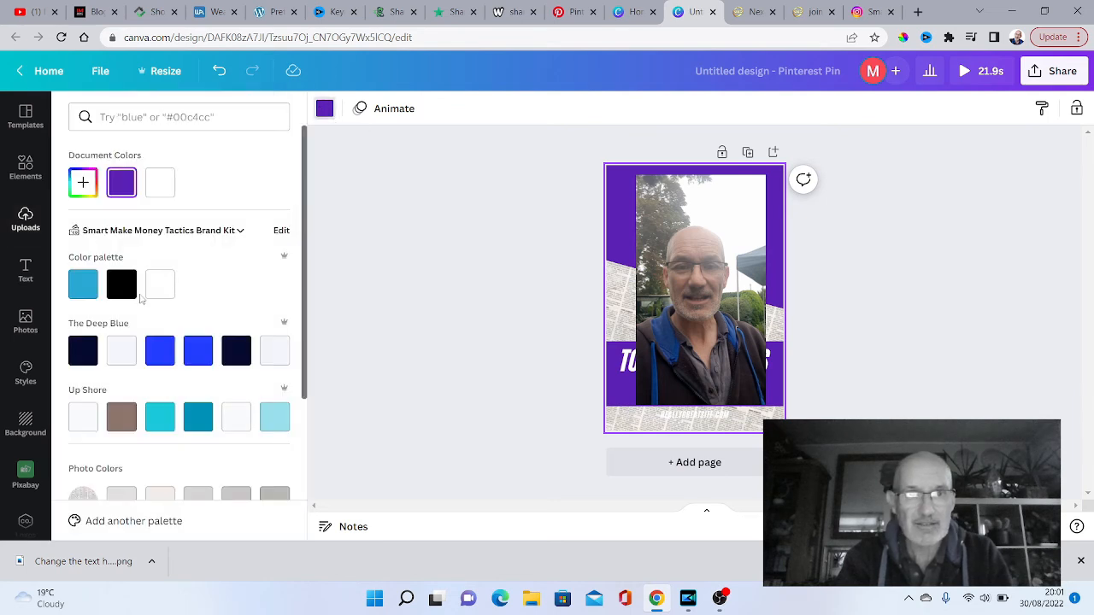
click(159, 351)
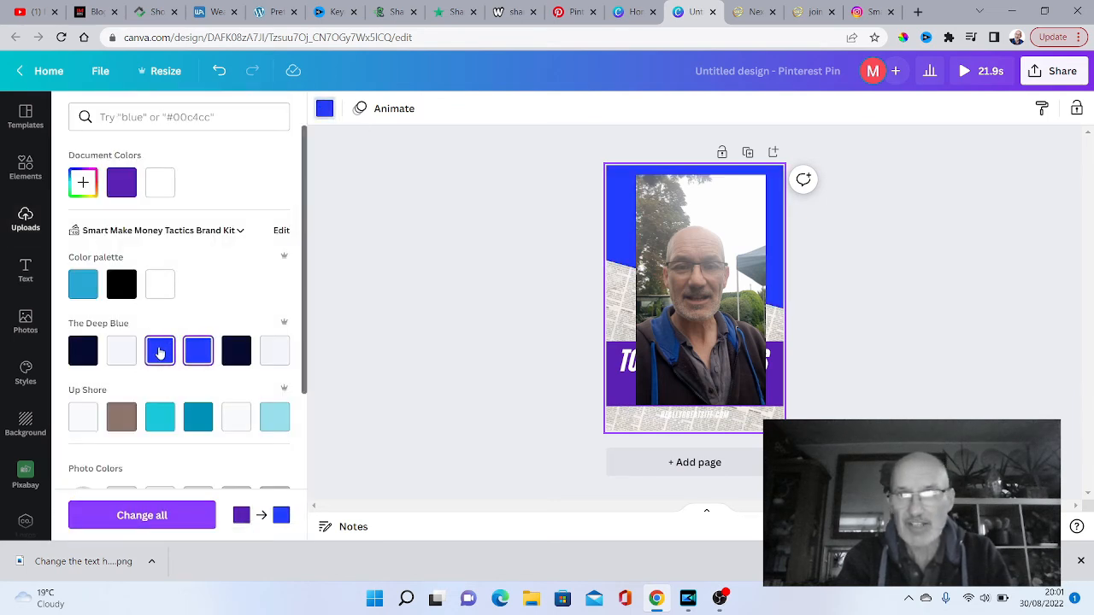
click(650, 432)
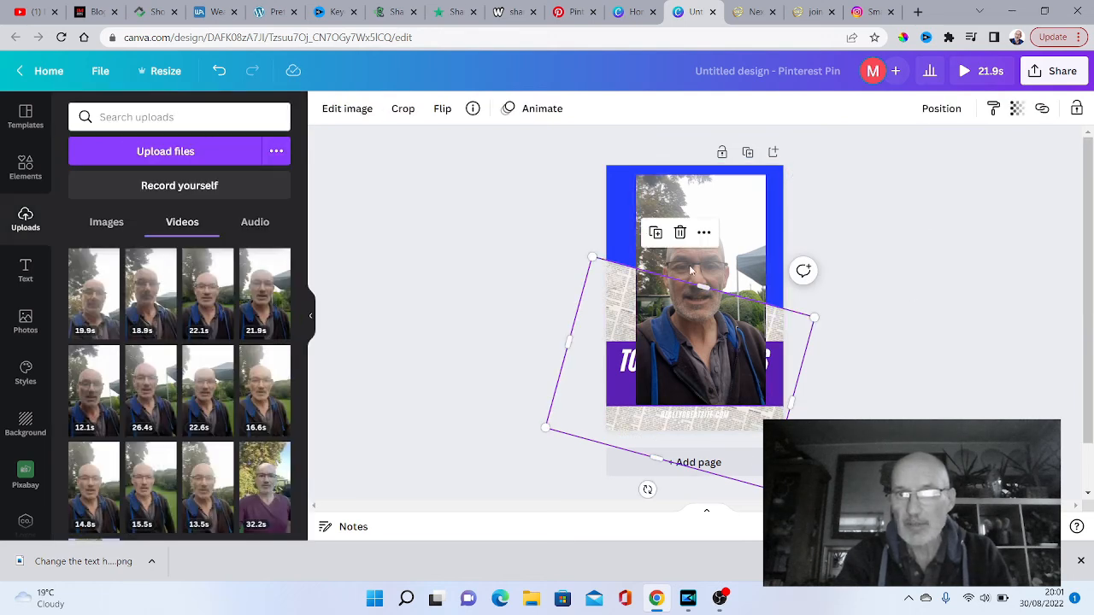
click(681, 232)
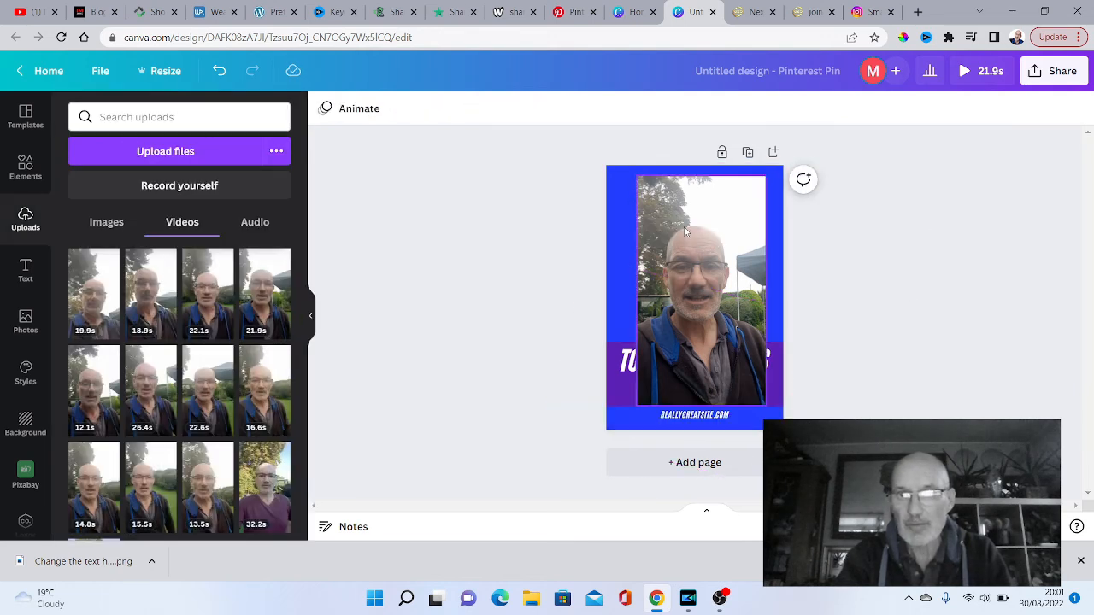
- Bring the grouped "Top Drum Solos Playlist" title and website text forward in front of the video clip
click(700, 419)
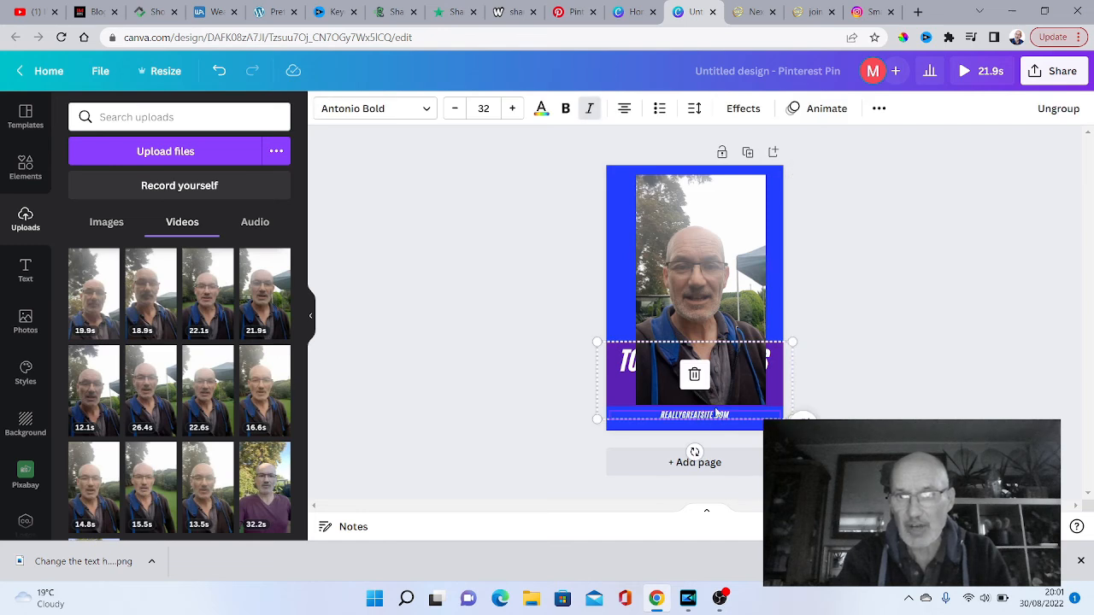
click(621, 367)
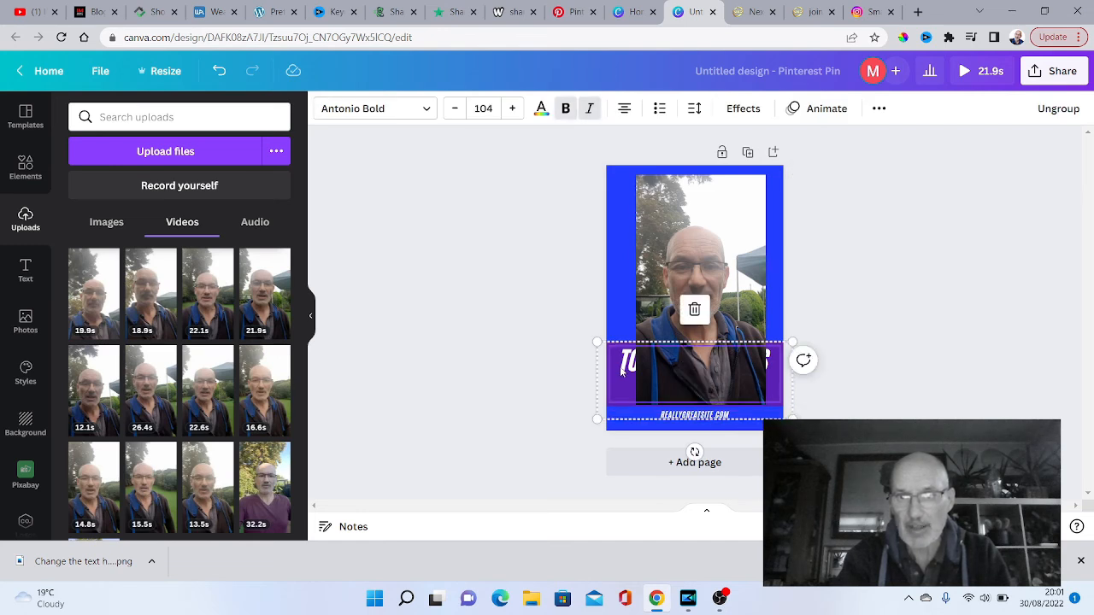
click(879, 108)
click(738, 143)
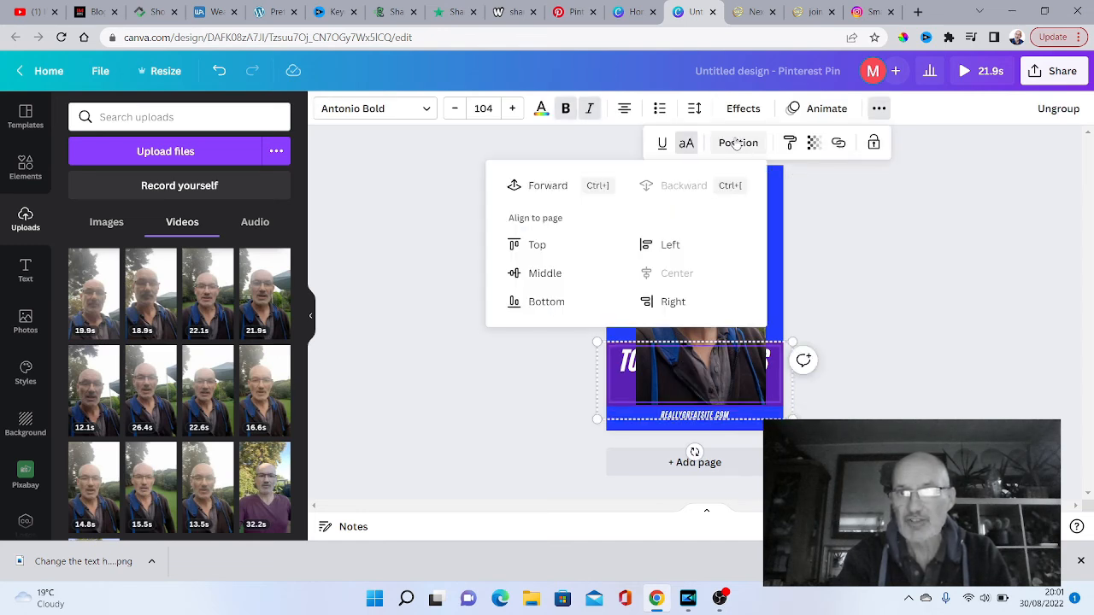
click(559, 186)
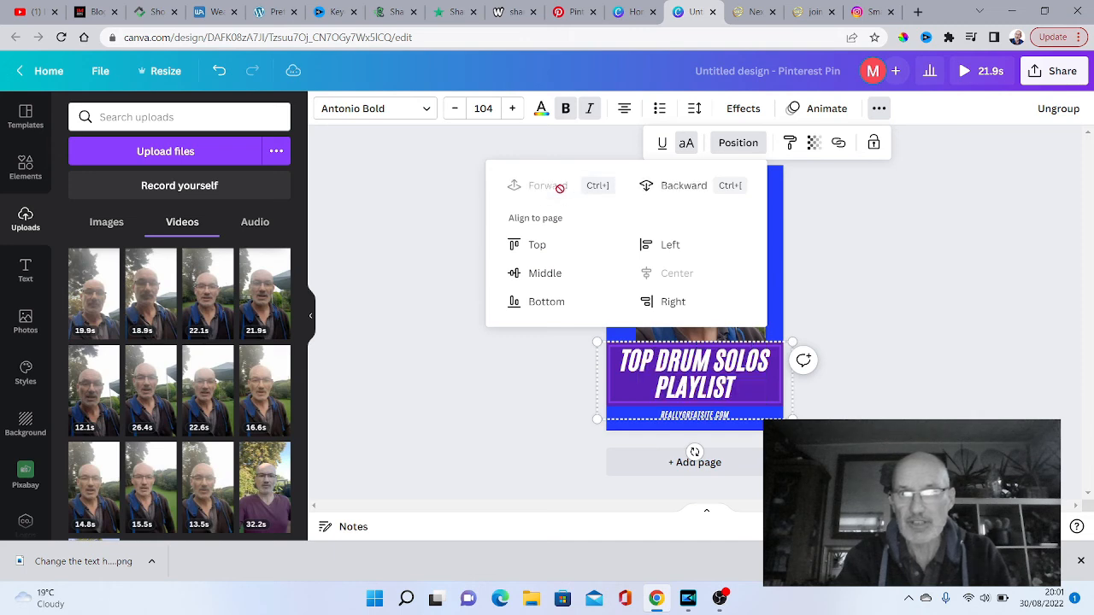
click(960, 283)
click(960, 283)
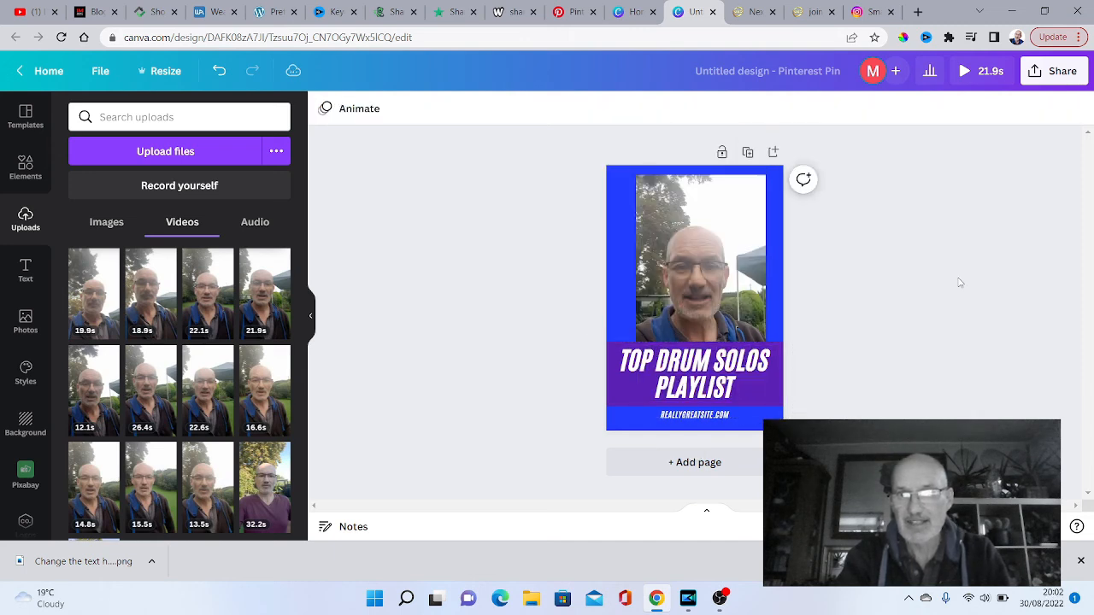
- Nudge the video clip slightly up and to the left on the page, and check the design's sharing options
drag(699, 216, 694, 211)
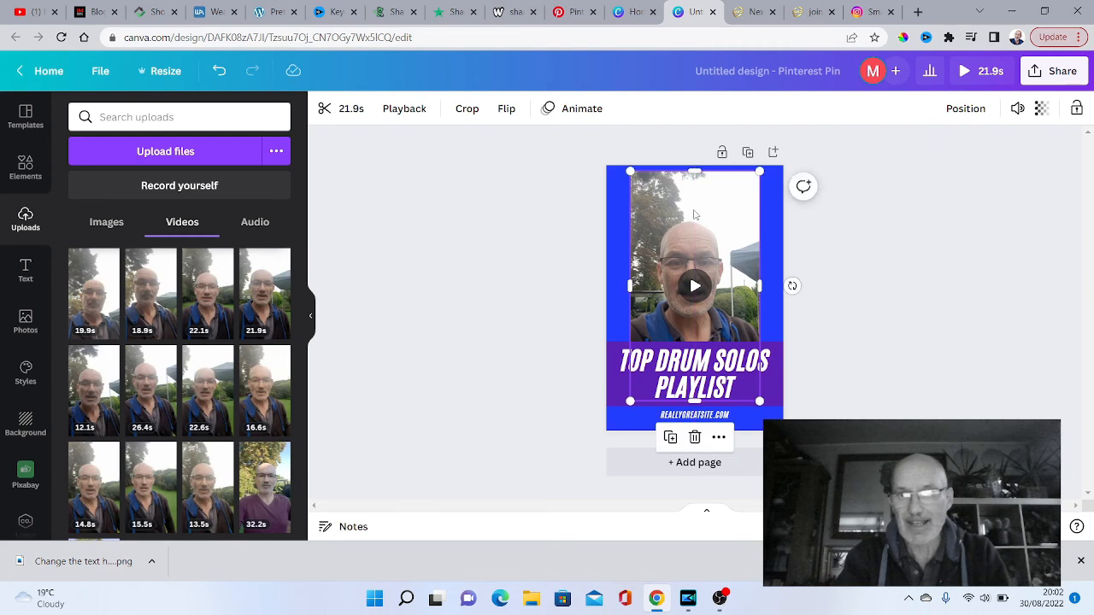
click(953, 256)
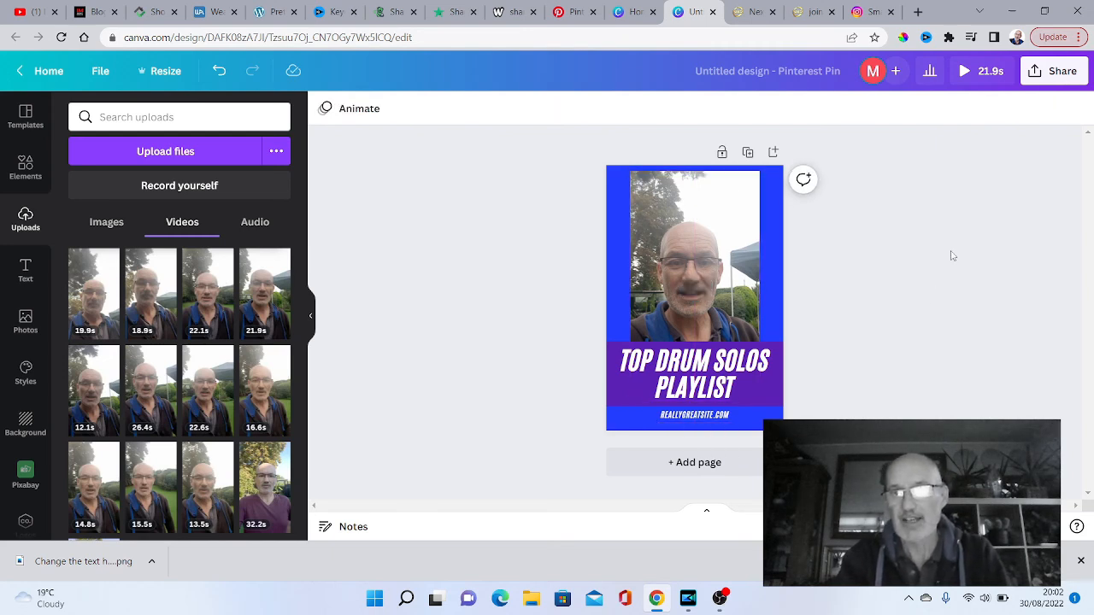
click(1059, 75)
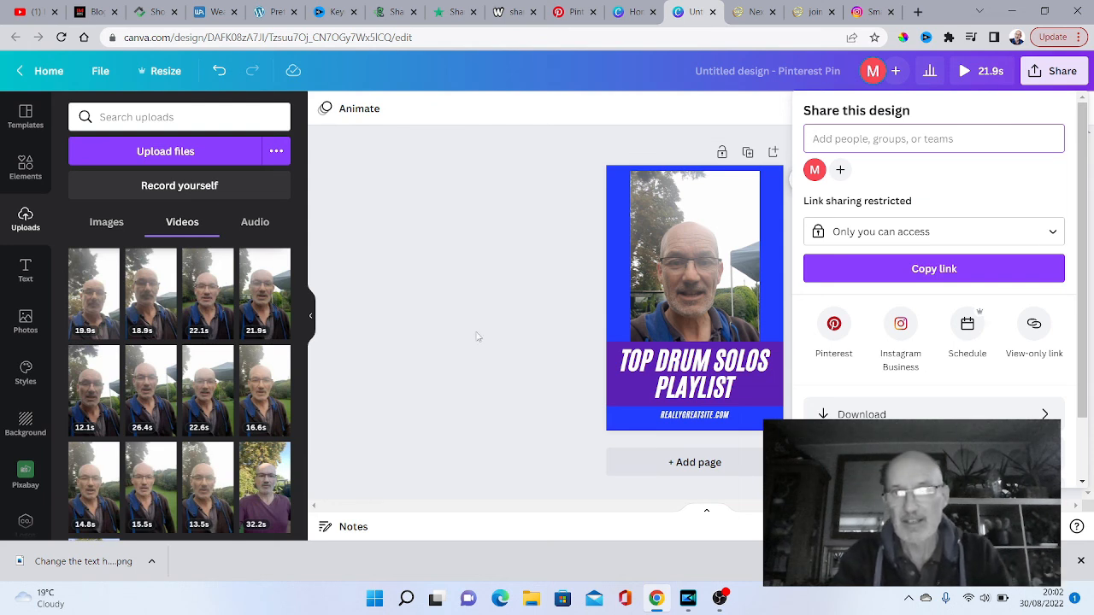
click(502, 311)
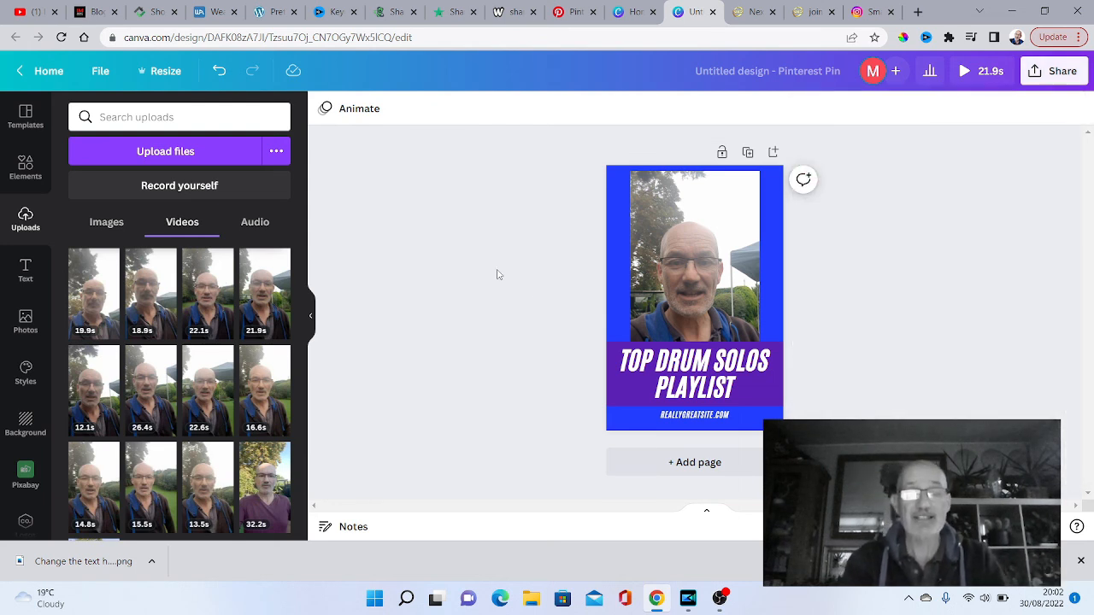